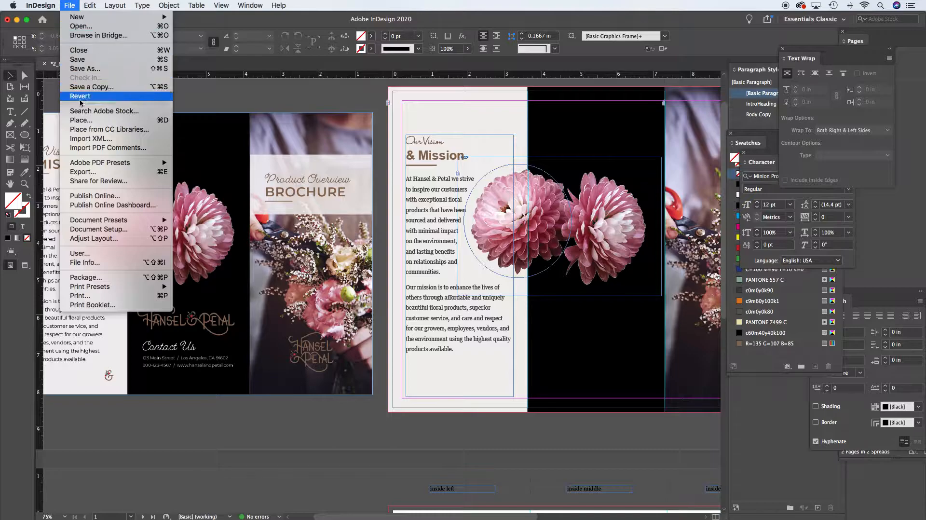
# Step: Place HP_Alt1b_Submark_RGB_CLR.ai from the left_panel folder into the document near the outside spread
pyautogui.click(79, 120)
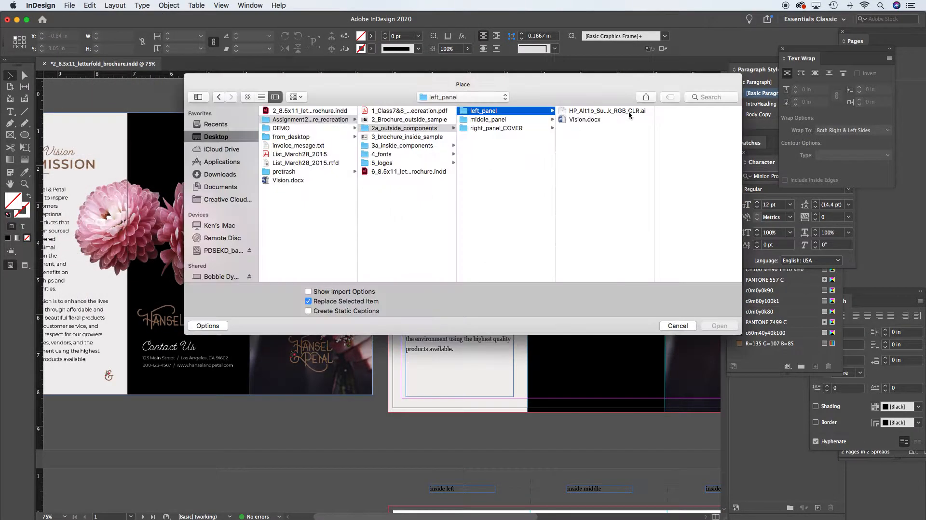
pyautogui.click(562, 112)
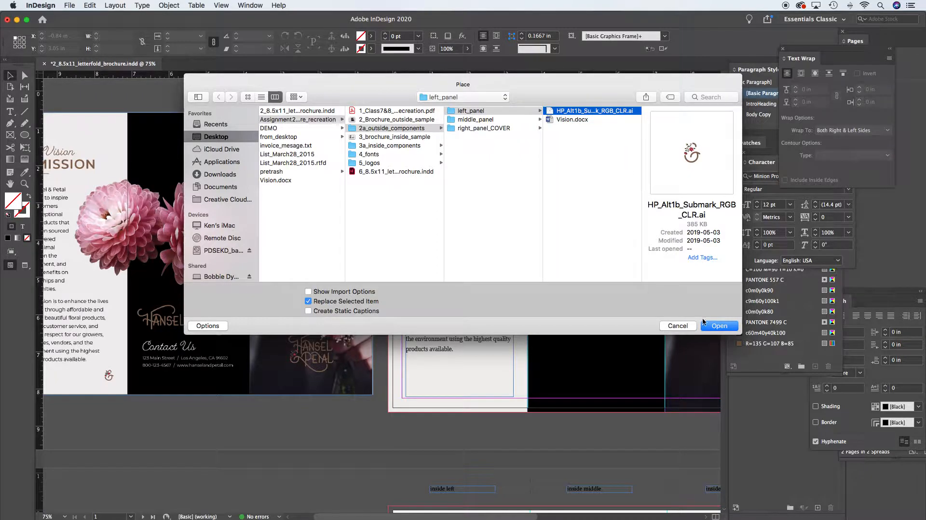
pyautogui.click(726, 328)
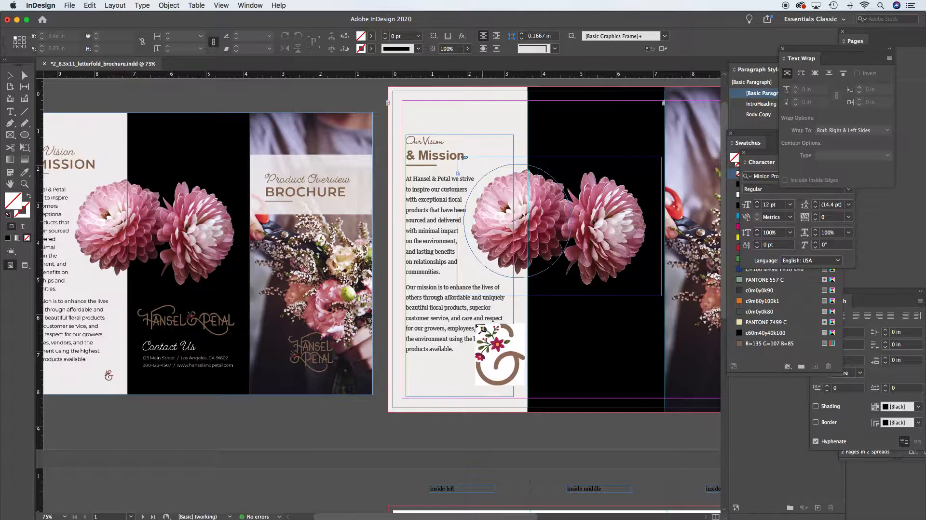
pyautogui.click(323, 402)
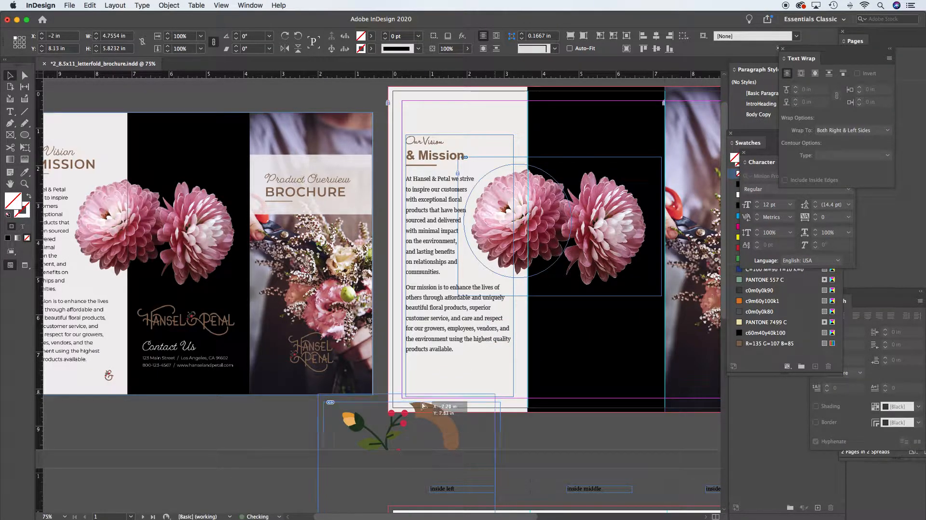
# Step: Scale the submark logo to about 0.43 by 0.53 in and position it in the lower right corner of the front-facing fold-in panel
pyautogui.moveTo(444, 430); pyautogui.dragTo(346, 248)
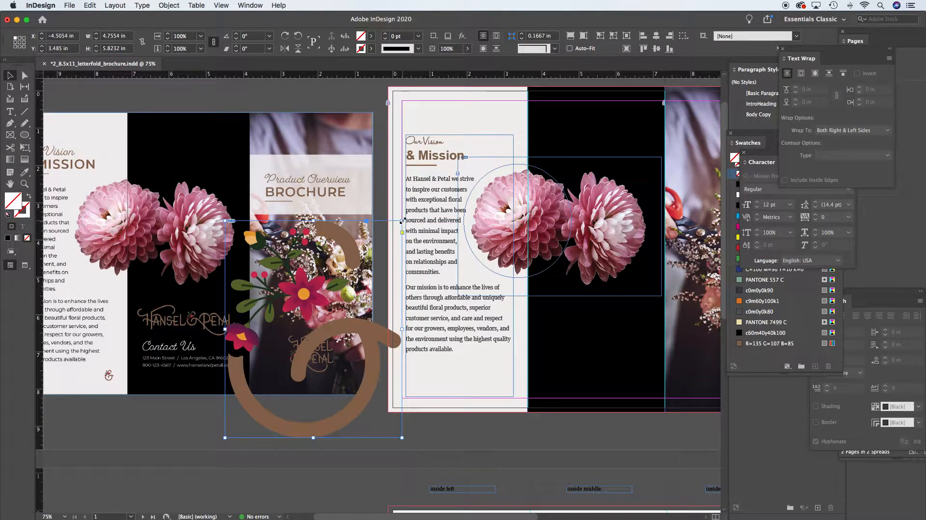
pyautogui.moveTo(402, 221); pyautogui.dragTo(507, 388)
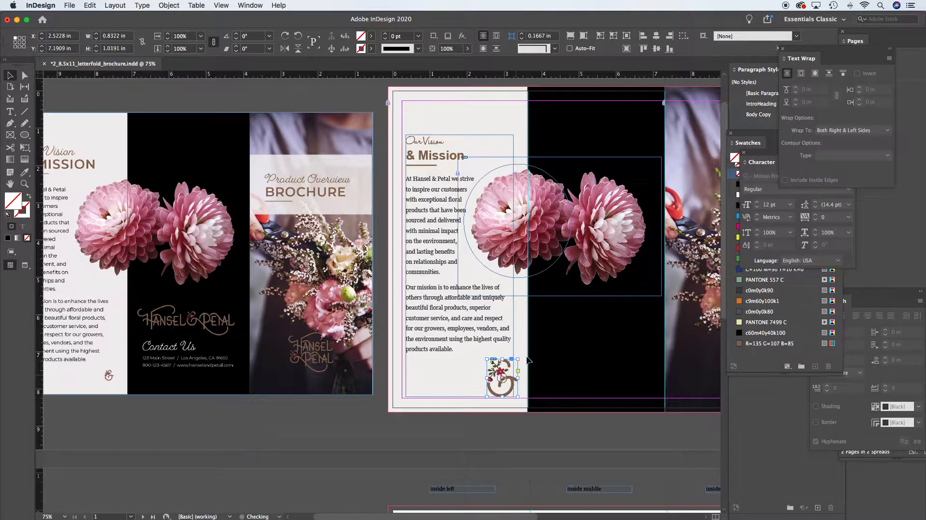
pyautogui.moveTo(486, 358); pyautogui.dragTo(501, 384)
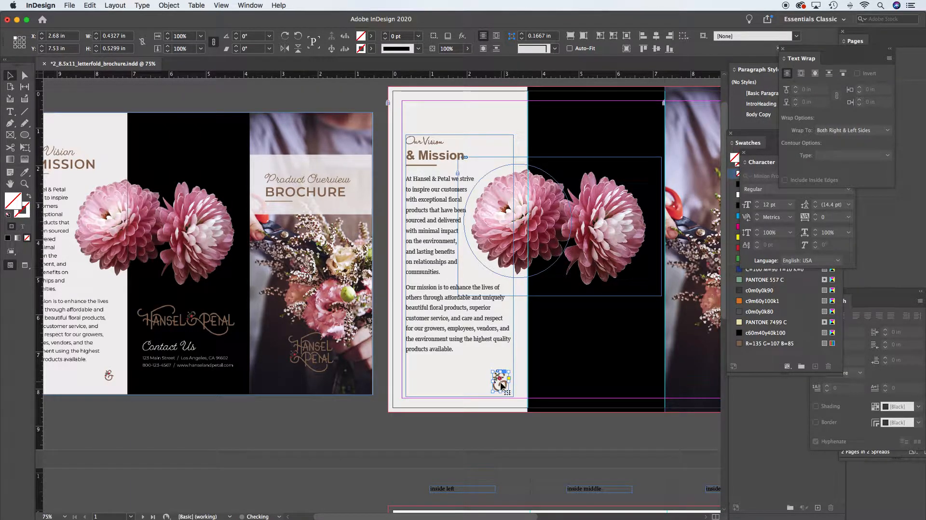
pyautogui.click(516, 439)
pyautogui.moveTo(381, 338); pyautogui.dragTo(446, 304)
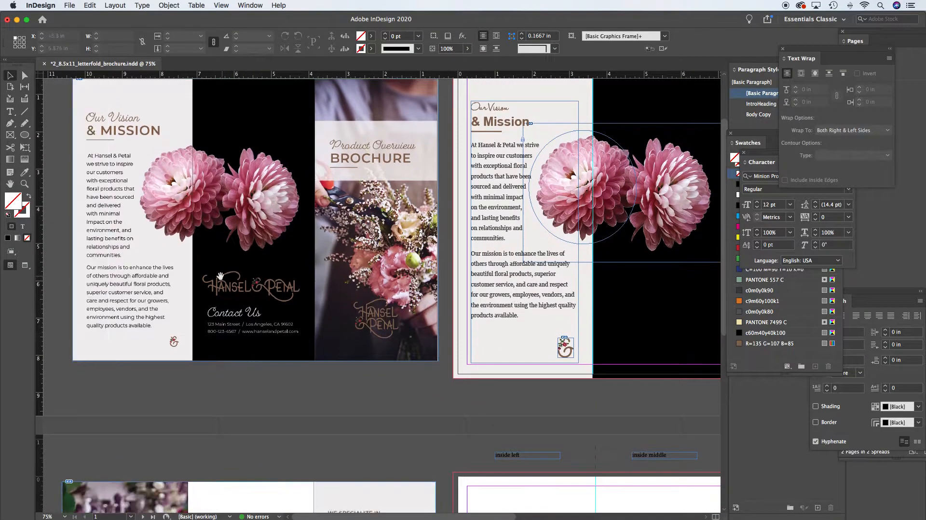
pyautogui.moveTo(597, 261); pyautogui.dragTo(463, 290)
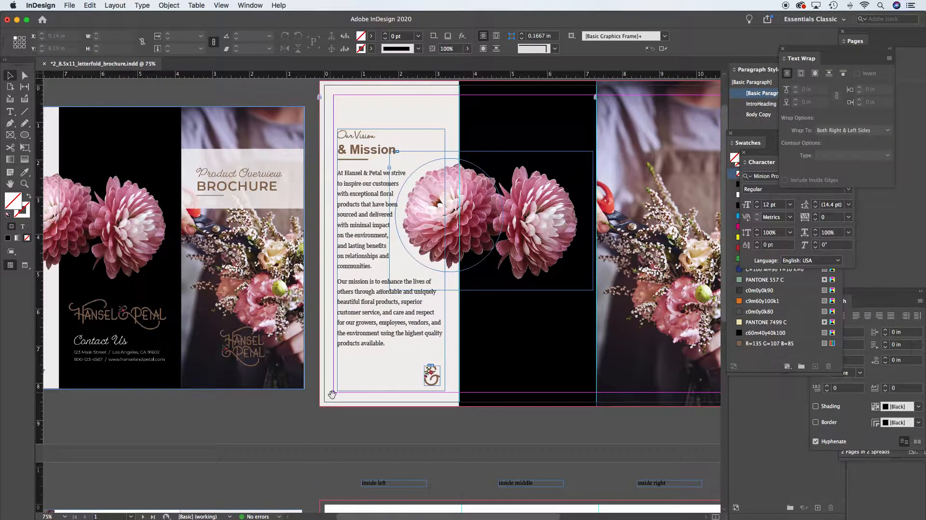
pyautogui.scroll(-10, 218, 271)
pyautogui.hscroll(-5, 215, 280)
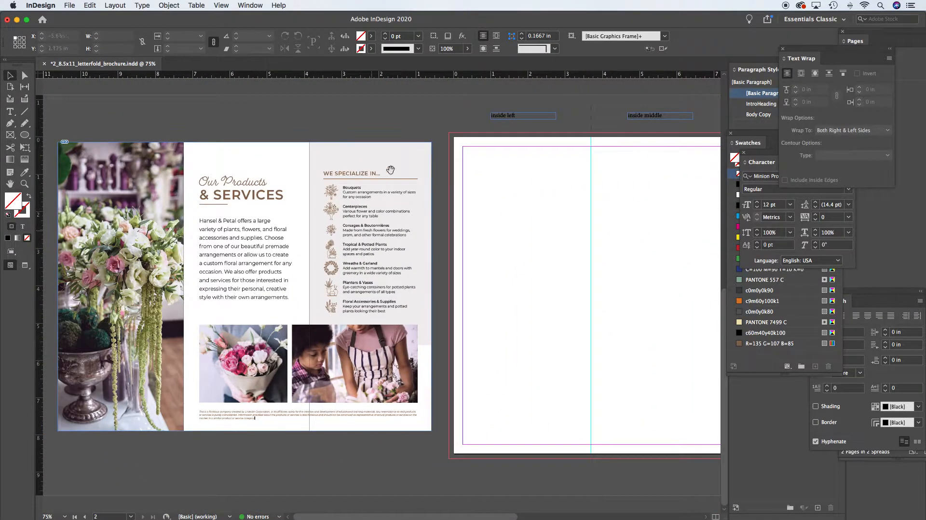
pyautogui.scroll(10, 389, 176)
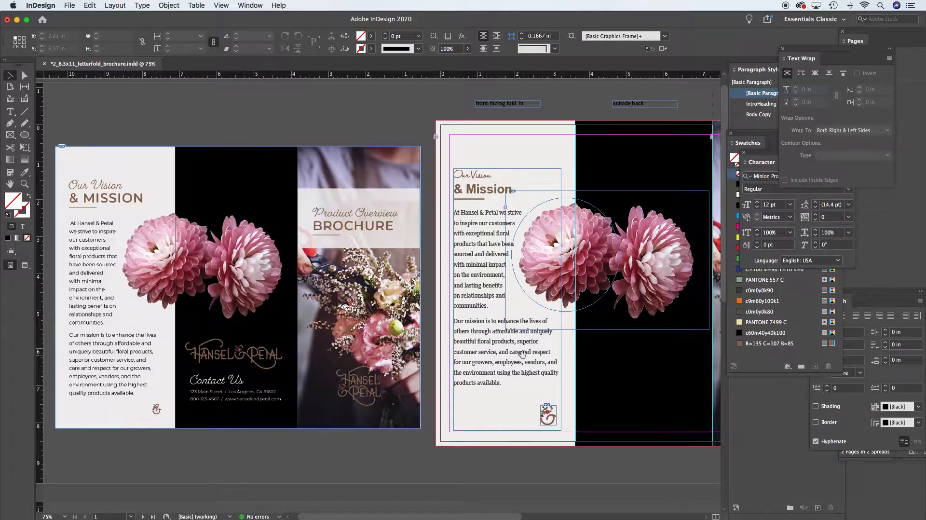
# Step: Place HP_Alt1b_Horz_RGB_CLR.ai from the middle_panel folder onto the outside back panel
pyautogui.moveTo(475, 366); pyautogui.dragTo(213, 370)
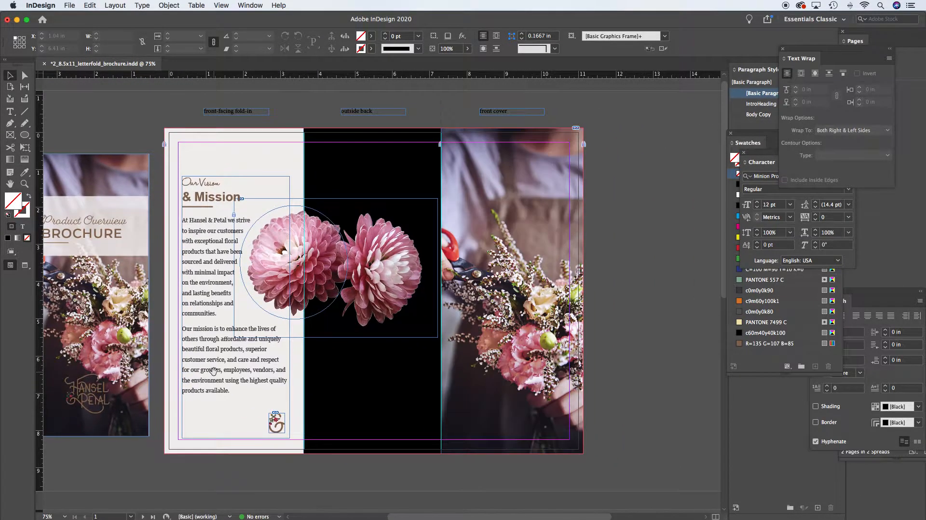
pyautogui.click(73, 5)
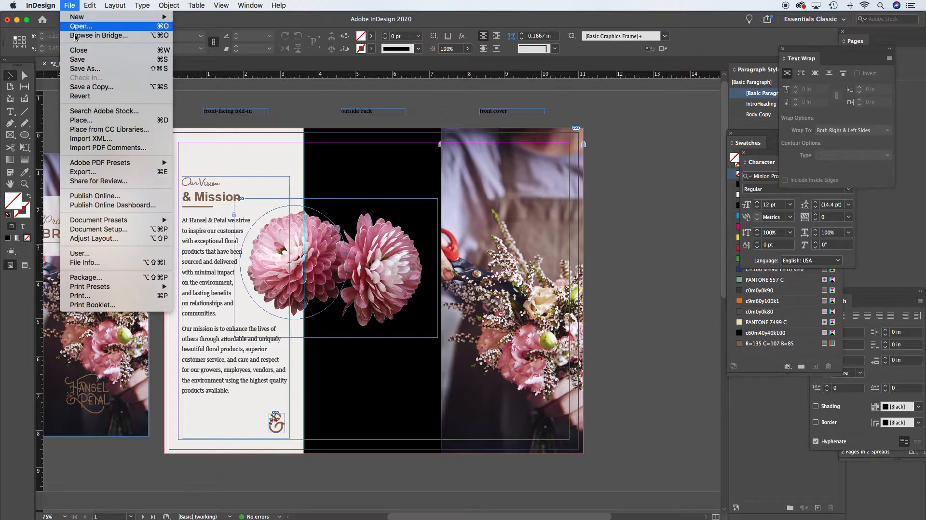
pyautogui.click(90, 120)
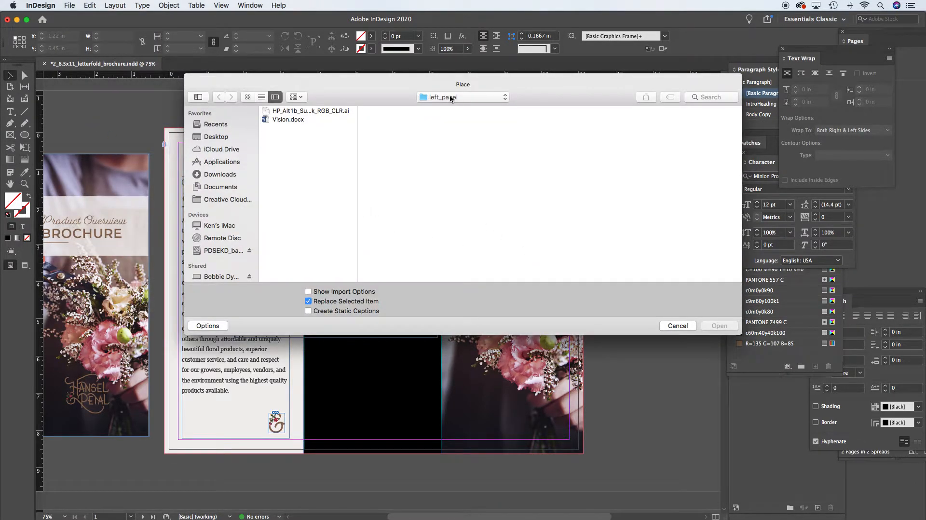
pyautogui.click(451, 99)
pyautogui.click(452, 108)
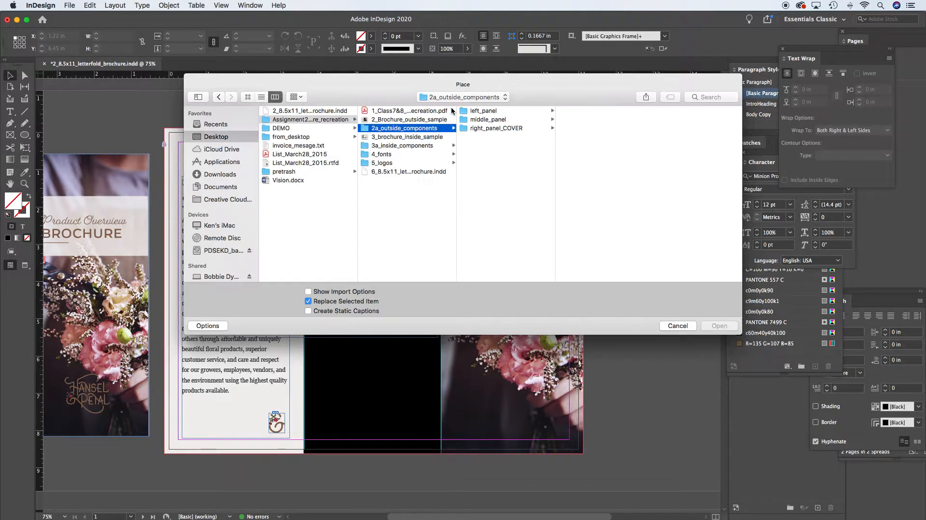
pyautogui.click(505, 120)
pyautogui.click(584, 111)
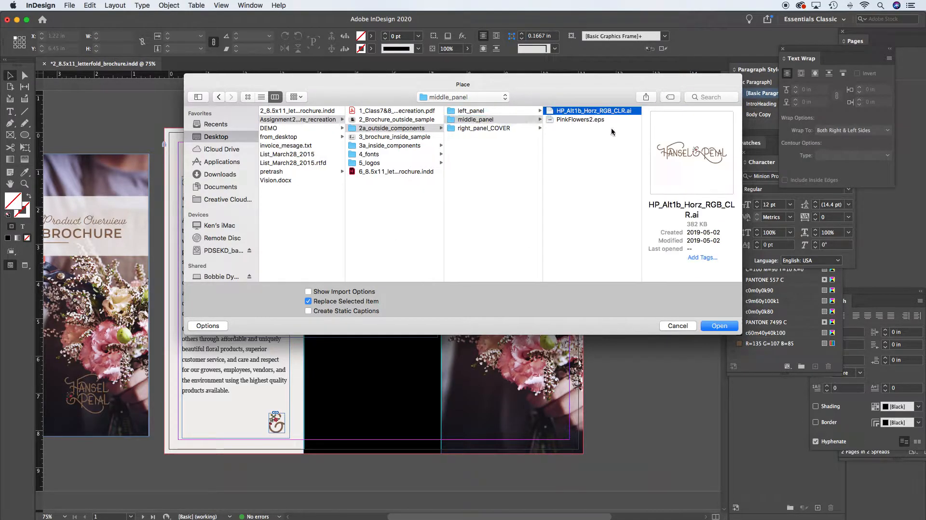
pyautogui.click(720, 325)
pyautogui.click(327, 359)
pyautogui.click(326, 359)
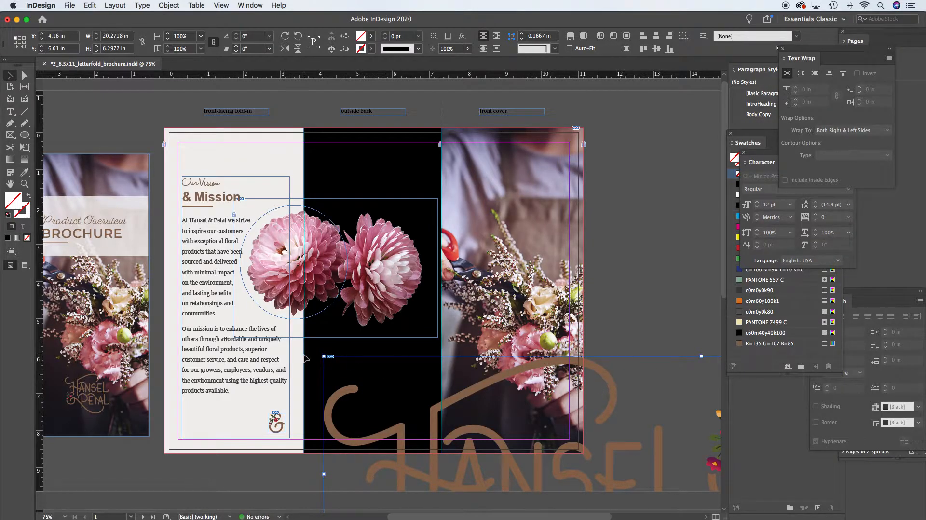
# Step: Scale the horizontal Hansel & Petal logo down to about 2.49 in wide and move it onto the black panel below the flowers
pyautogui.moveTo(324, 356); pyautogui.dragTo(504, 462)
pyautogui.moveTo(583, 472); pyautogui.dragTo(336, 220)
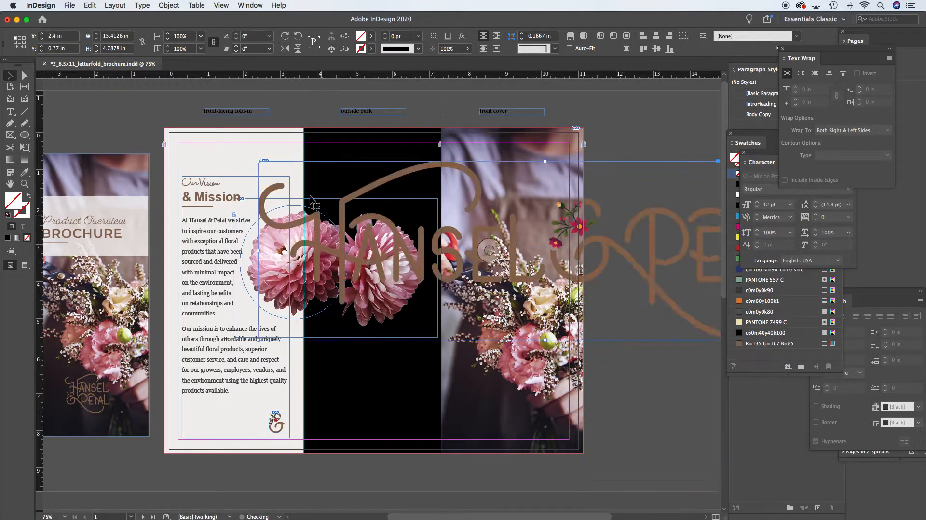
pyautogui.moveTo(258, 161); pyautogui.dragTo(450, 236)
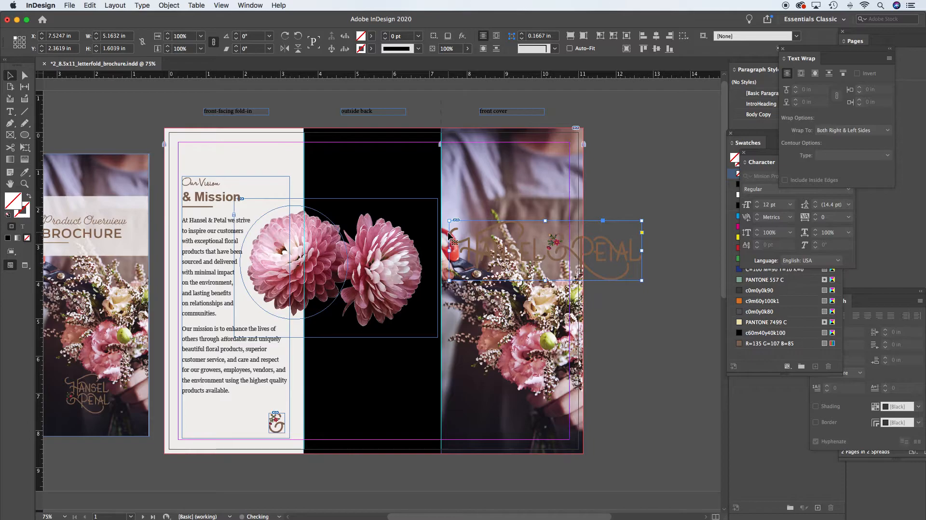
pyautogui.moveTo(642, 221); pyautogui.dragTo(609, 231)
pyautogui.moveTo(561, 253); pyautogui.dragTo(394, 396)
pyautogui.keyDown('super'); pyautogui.click(431, 379); pyautogui.keyUp('super')
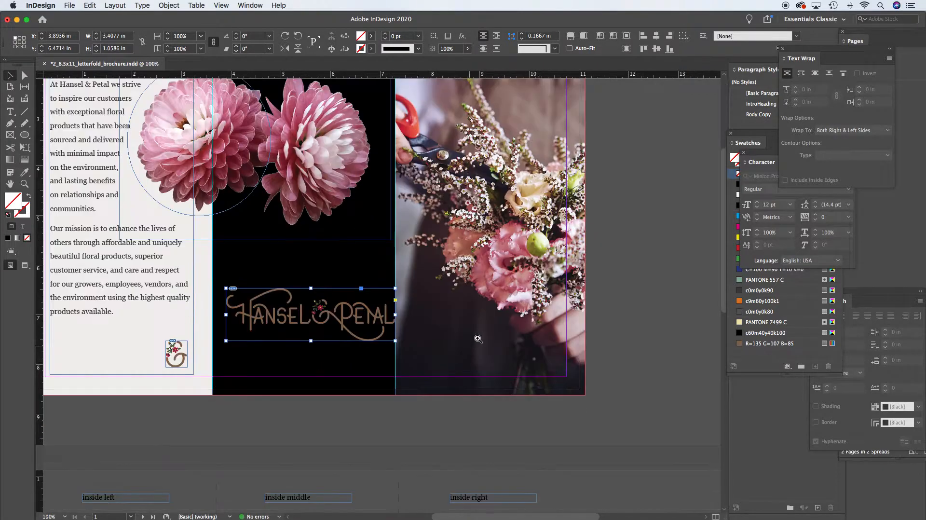
pyautogui.moveTo(395, 288); pyautogui.dragTo(369, 306)
# Step: Fine-tune the horizontal logo's position on the black panel to about X 4.26 in, Y 6.47 in, as in the sample
pyautogui.hscroll(-10, 369, 307)
pyautogui.scroll(-2, 369, 307)
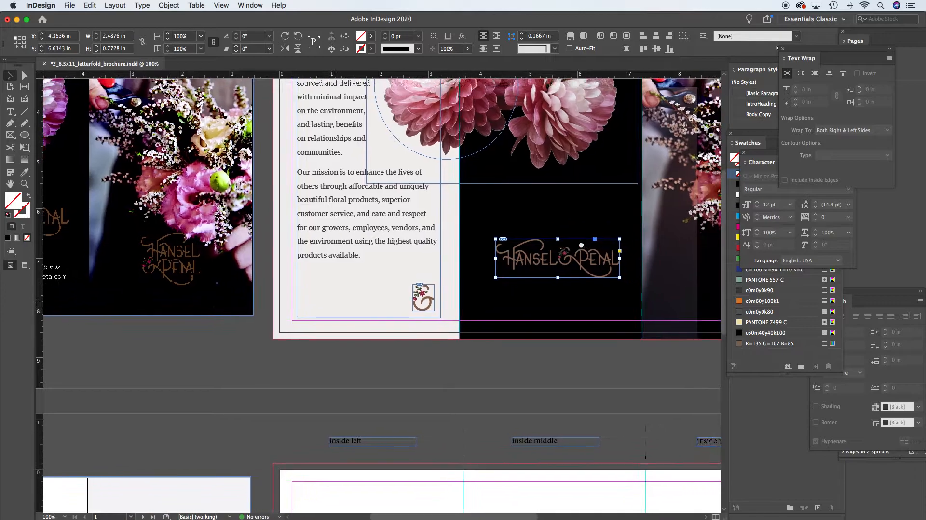
pyautogui.moveTo(572, 264); pyautogui.dragTo(572, 252)
pyautogui.keyDown('alt'); pyautogui.keyDown('super'); pyautogui.click(442, 251); pyautogui.keyUp('super'); pyautogui.keyUp('alt')
pyautogui.moveTo(443, 251); pyautogui.dragTo(471, 243)
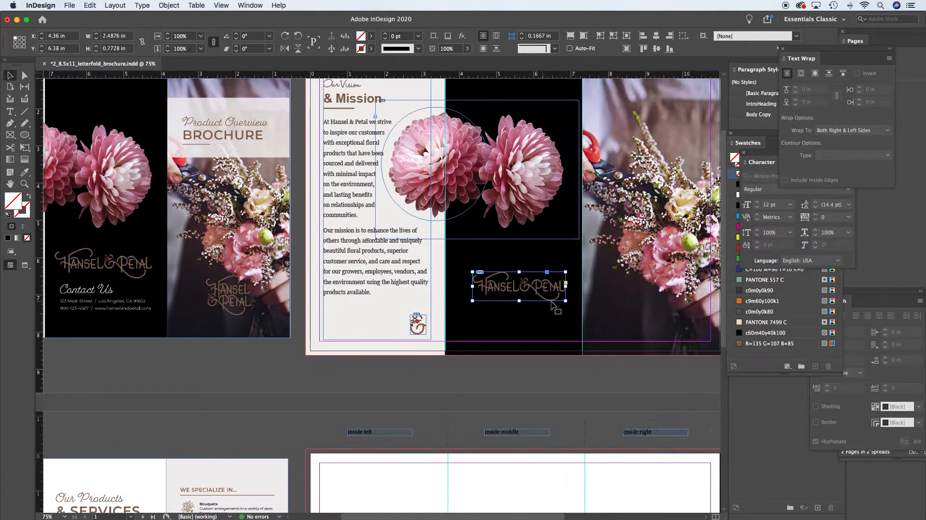
pyautogui.moveTo(510, 293)
pyautogui.mouseDown()
pyautogui.moveTo(398, 288)
pyautogui.moveTo(495, 293)
pyautogui.mouseUp()
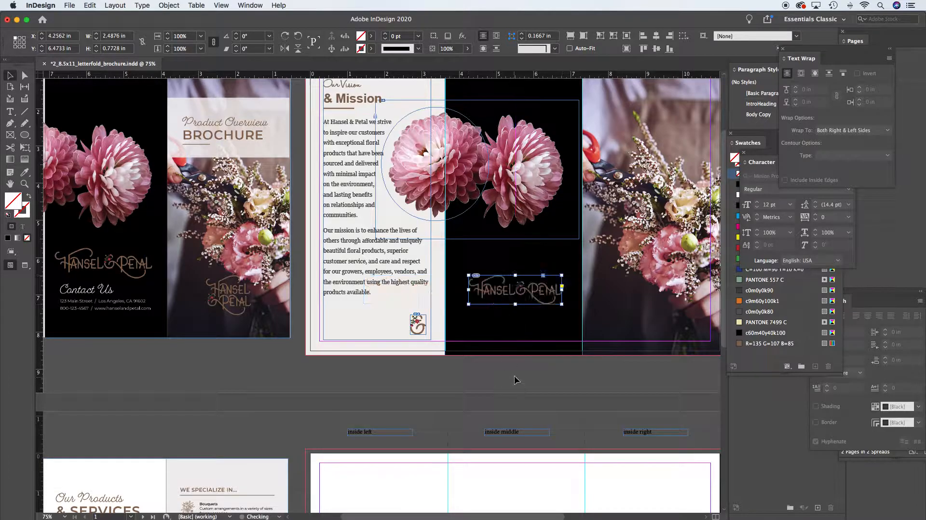
pyautogui.click(516, 379)
# Step: Check the Contact Us block in the sample brochure and copy the "Our Vision" heading line from the fold-in panel's text frame
pyautogui.hscroll(-5, 366, 322)
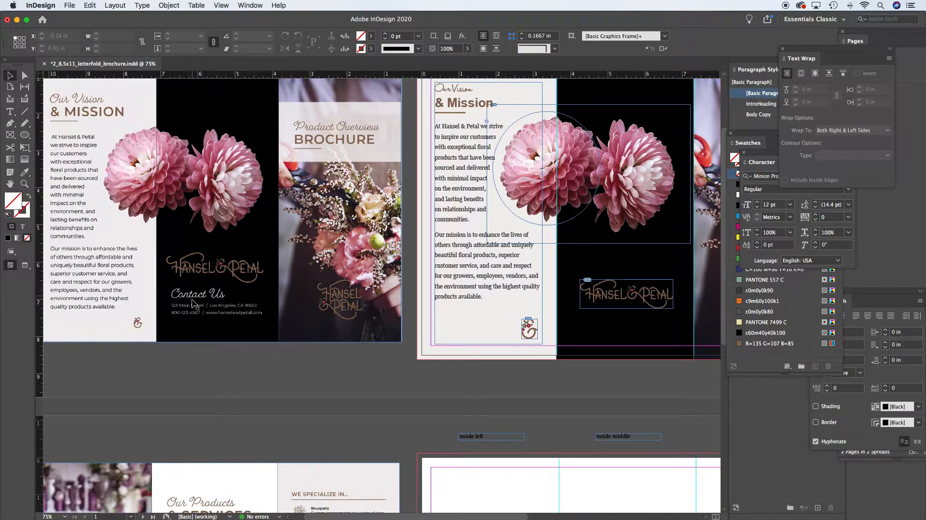
pyautogui.keyDown('super'); pyautogui.click(243, 310); pyautogui.keyUp('super')
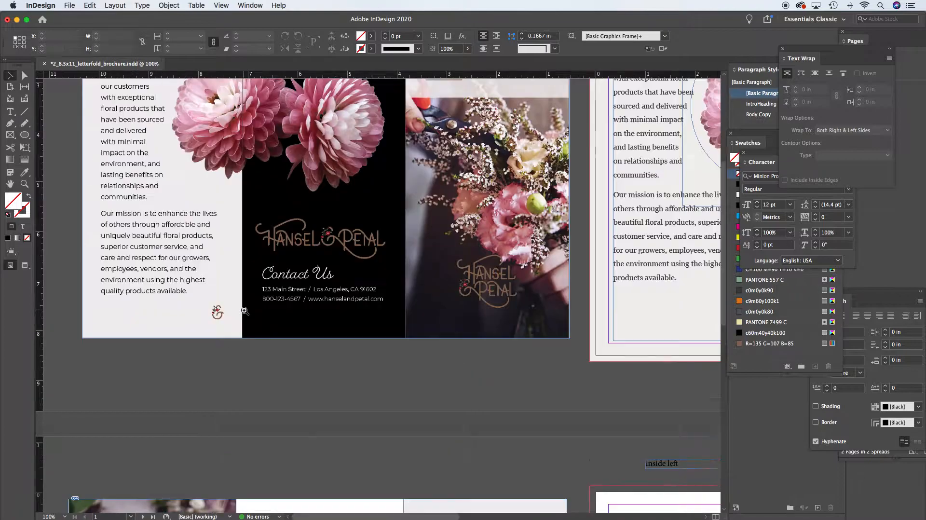
pyautogui.moveTo(395, 287); pyautogui.dragTo(230, 346)
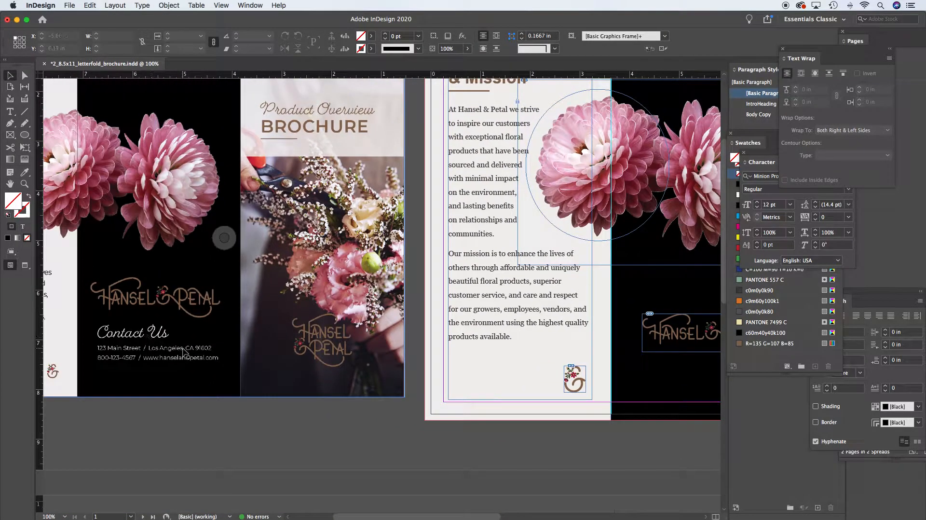
pyautogui.hscroll(7, 385, 351)
pyautogui.scroll(3, 273, 151)
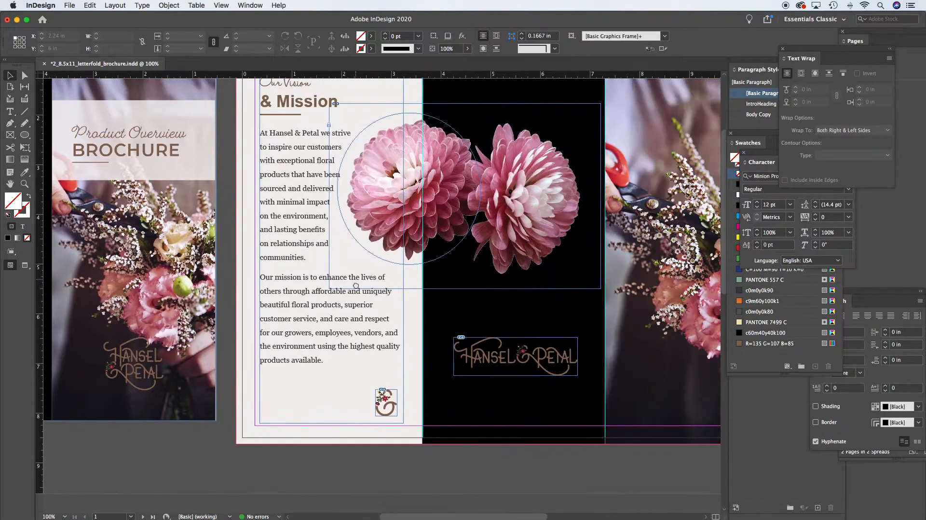
pyautogui.doubleClick(282, 131)
pyautogui.moveTo(310, 128); pyautogui.dragTo(244, 135)
pyautogui.moveTo(319, 128); pyautogui.dragTo(248, 131)
pyautogui.press('super+c')
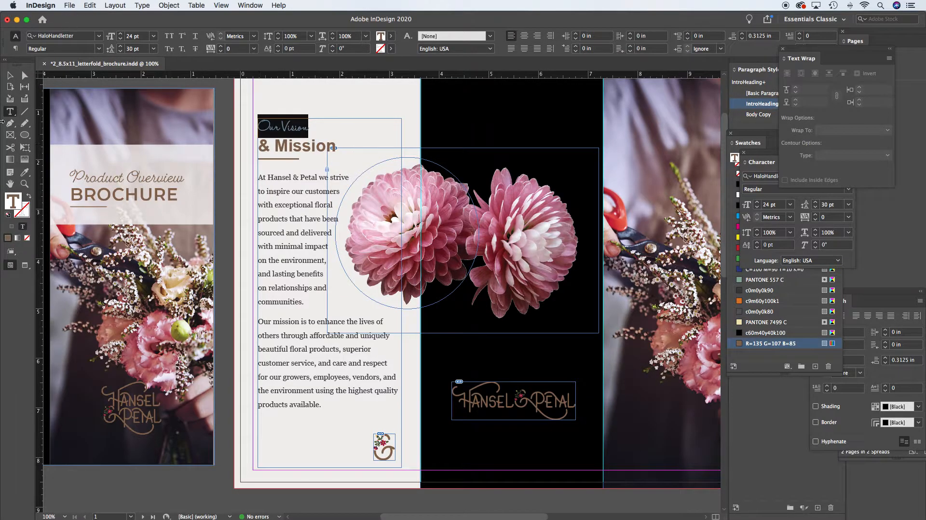
# Step: Draw a text frame about 2.58 by 0.77 in below the horizontal logo and paste the copied heading into it
pyautogui.click(10, 75)
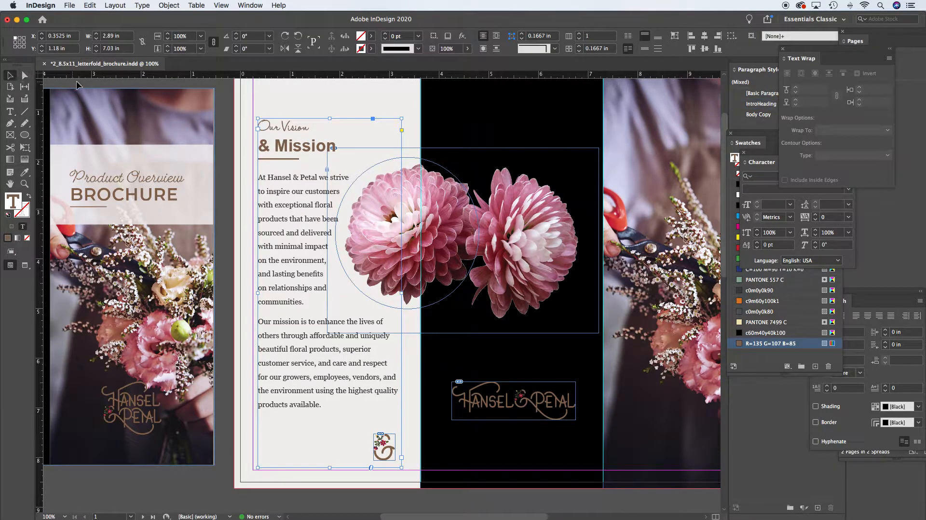
pyautogui.click(10, 112)
pyautogui.moveTo(447, 428); pyautogui.dragTo(575, 466)
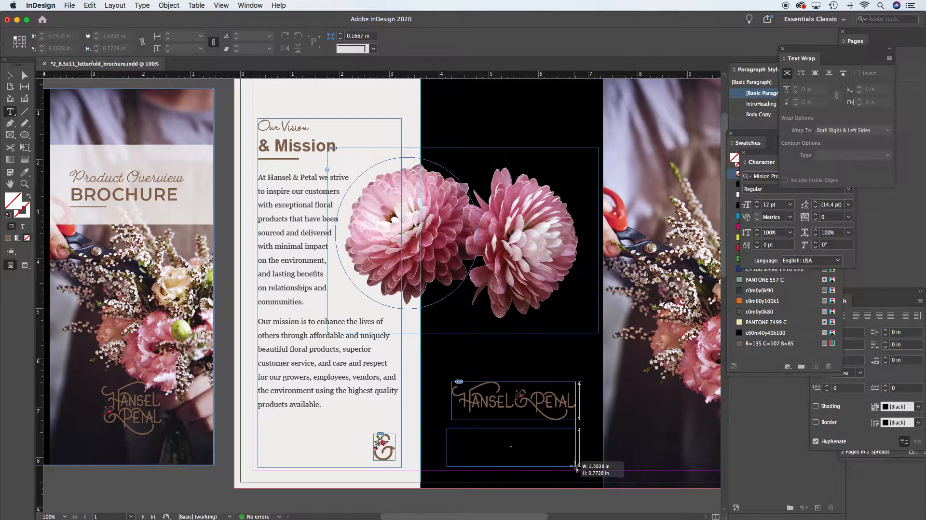
pyautogui.press('super+v')
# Step: Set the text fill of the pasted heading on the black panel to [Paper] and put the cursor at the text's end
pyautogui.press('super+a')
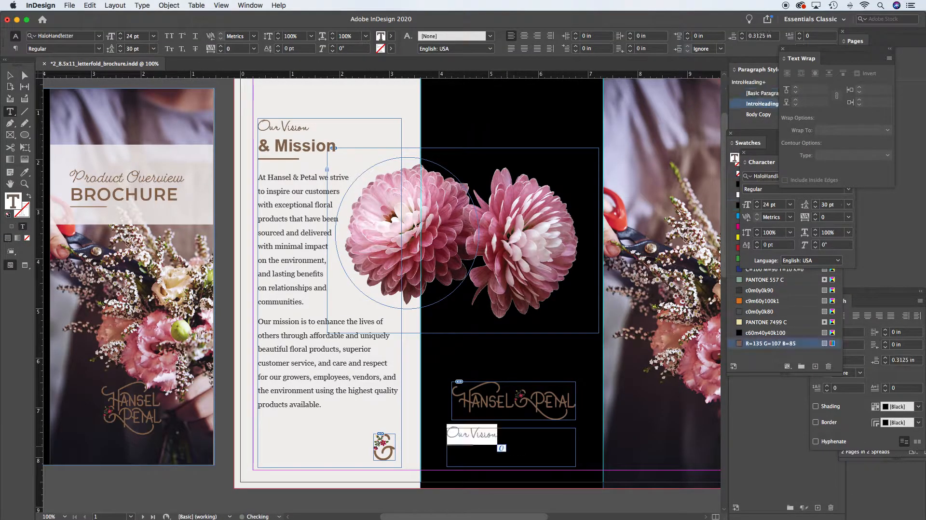
pyautogui.click(391, 39)
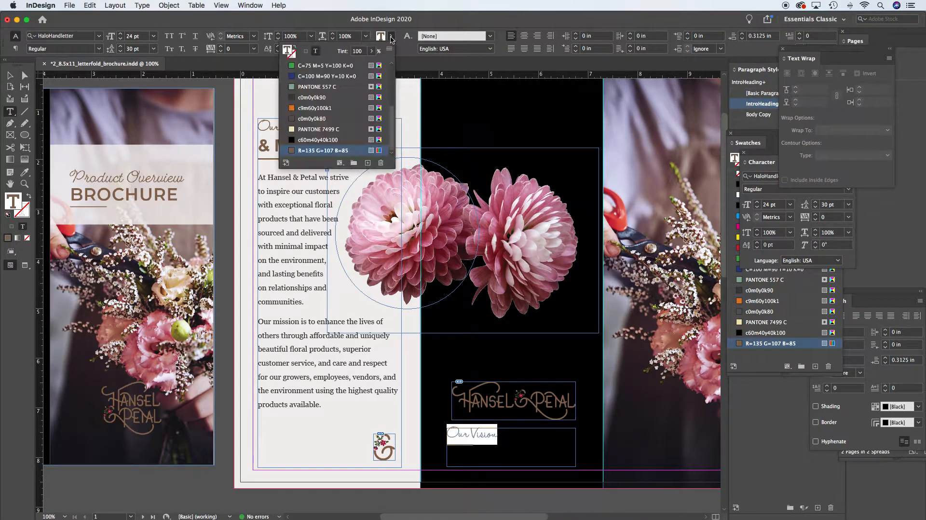
pyautogui.scroll(4, 326, 136)
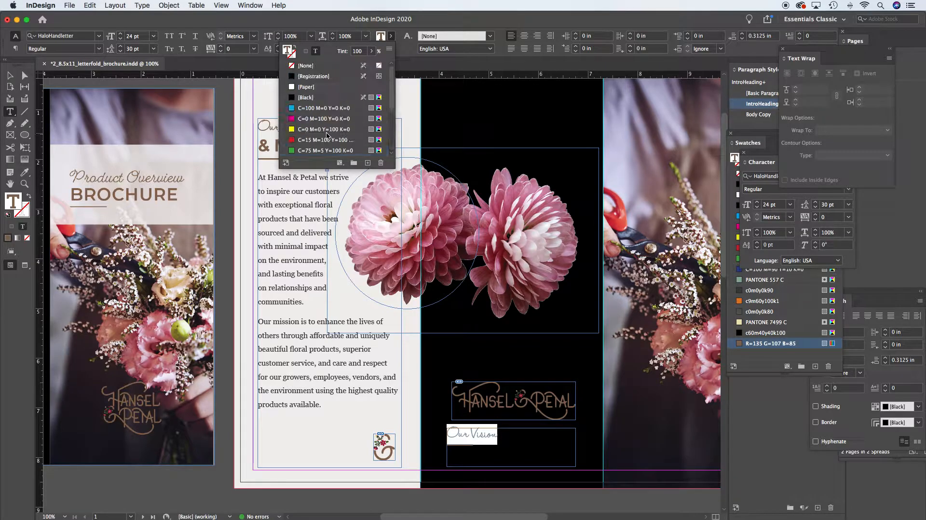
pyautogui.click(307, 87)
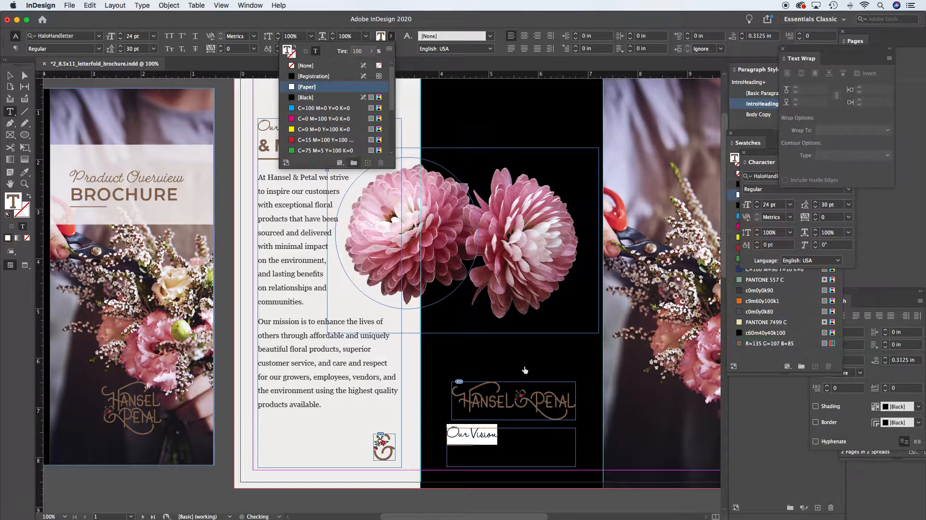
pyautogui.click(498, 436)
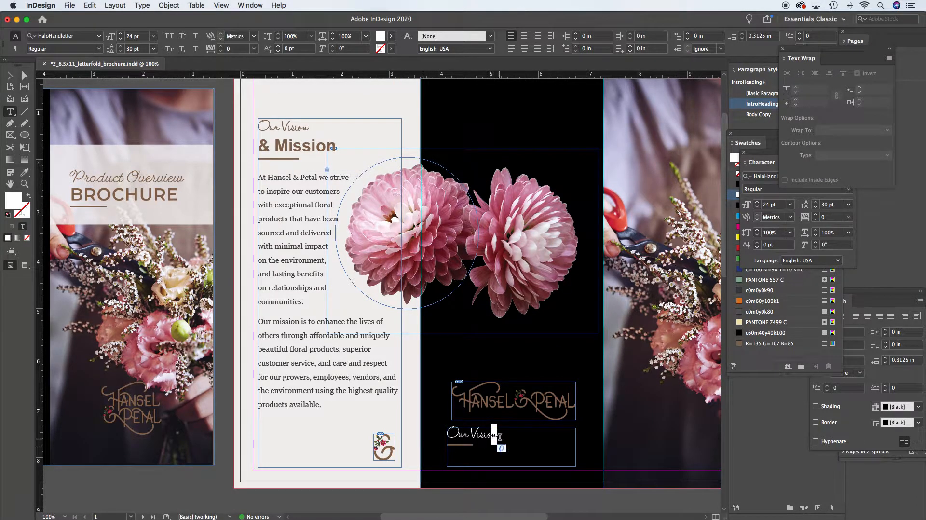
# Step: Turn off the paragraph rule below the pasted "Our Vision" heading on the black panel
pyautogui.moveTo(511, 437); pyautogui.dragTo(425, 434)
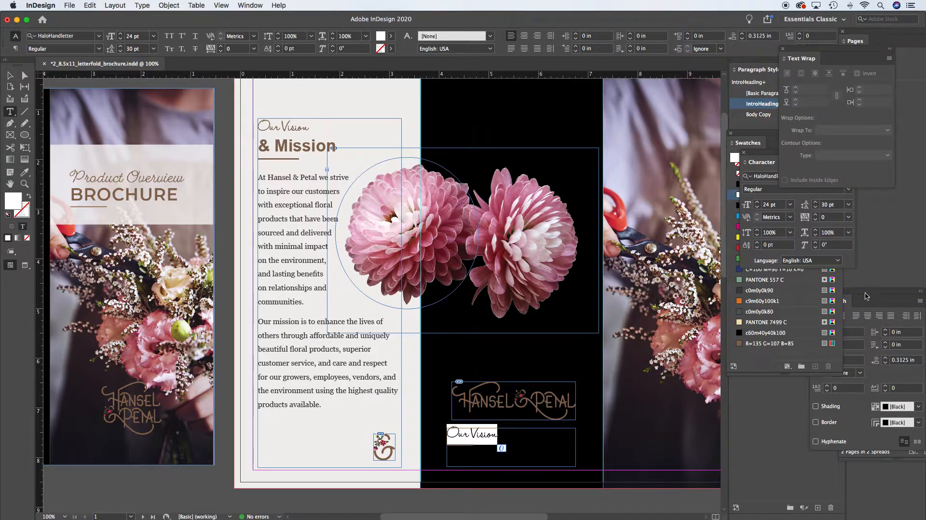
pyautogui.moveTo(865, 296); pyautogui.dragTo(612, 164)
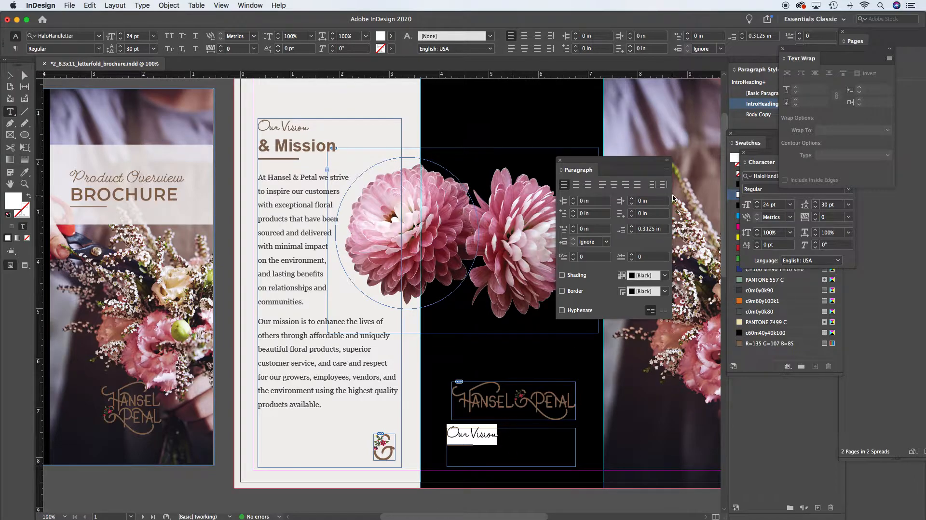
pyautogui.click(666, 170)
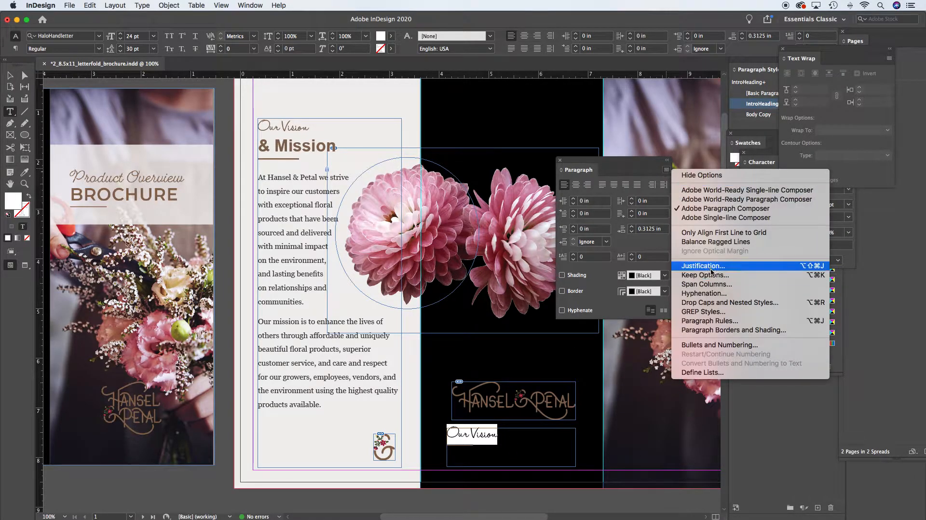
pyautogui.click(729, 321)
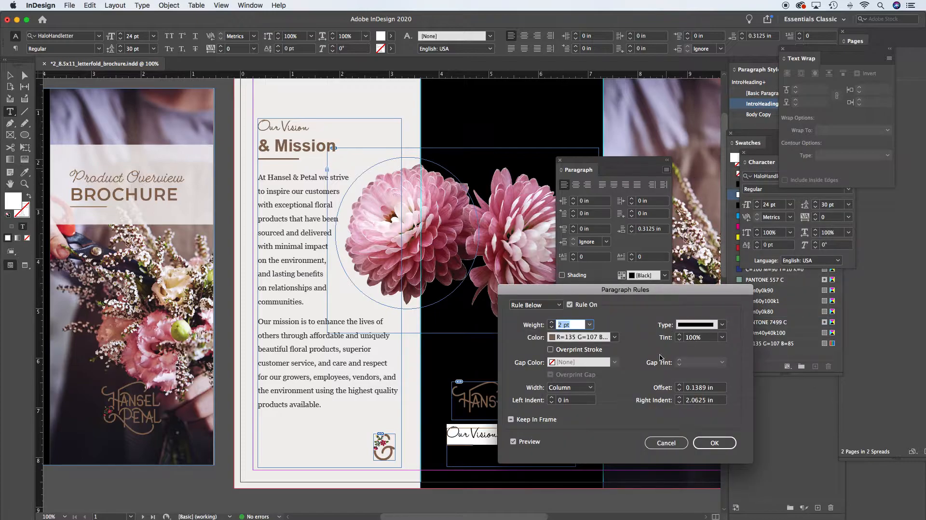
pyautogui.click(714, 442)
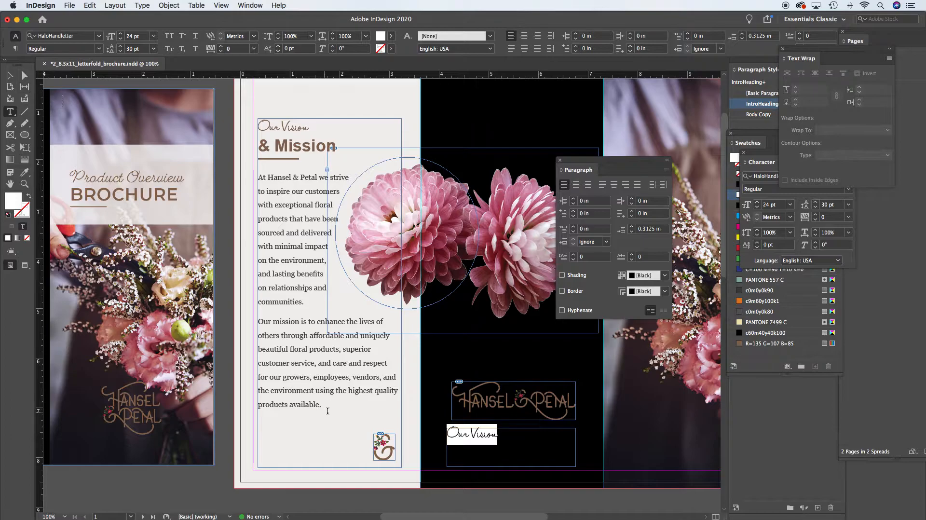
# Step: Replace the pasted "Our Vision" heading with "Contact Us" and compare it with the sample brochure
pyautogui.hscroll(-5, 230, 380)
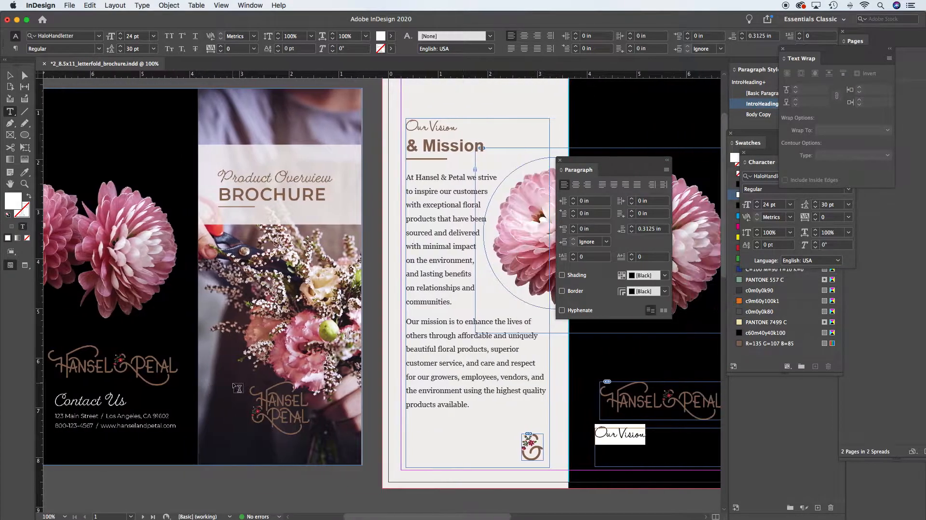
pyautogui.hscroll(6, 237, 388)
pyautogui.write('Contact Us')
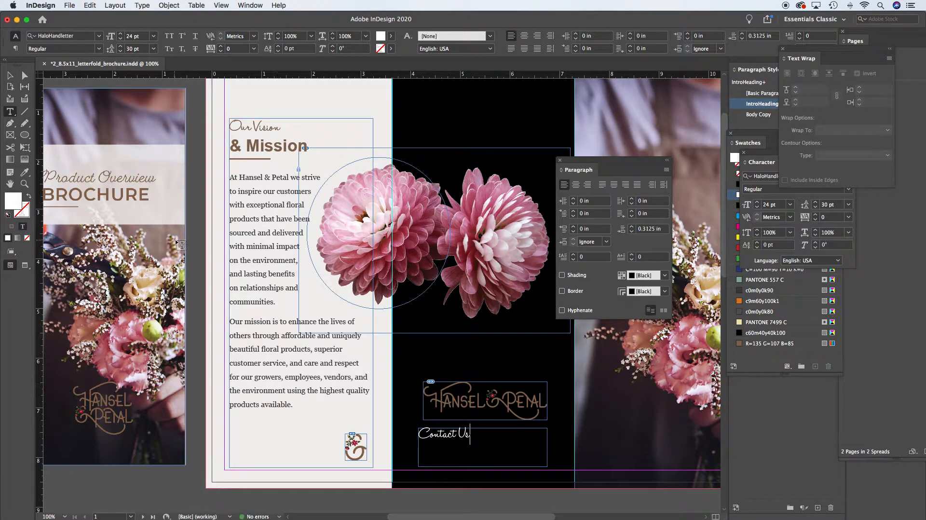
pyautogui.click(10, 75)
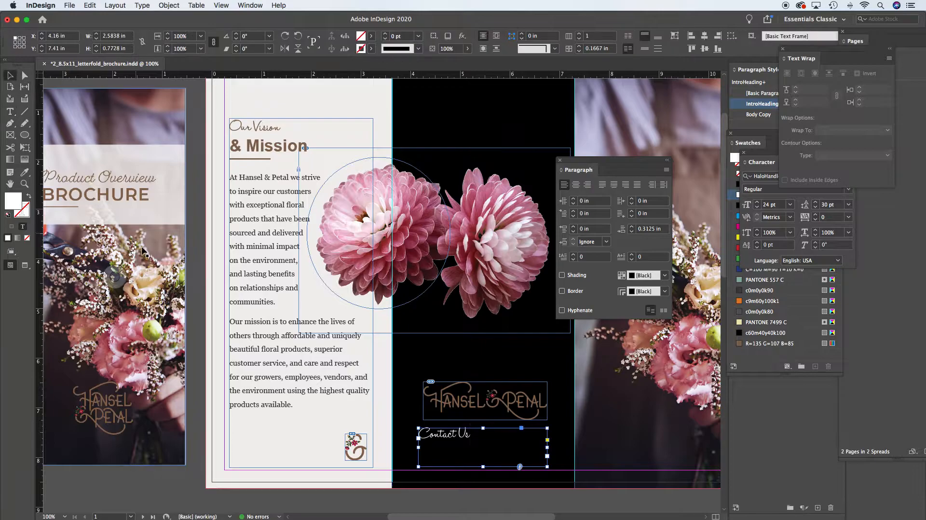
pyautogui.hscroll(-10, 368, 298)
pyautogui.hscroll(12, 338, 377)
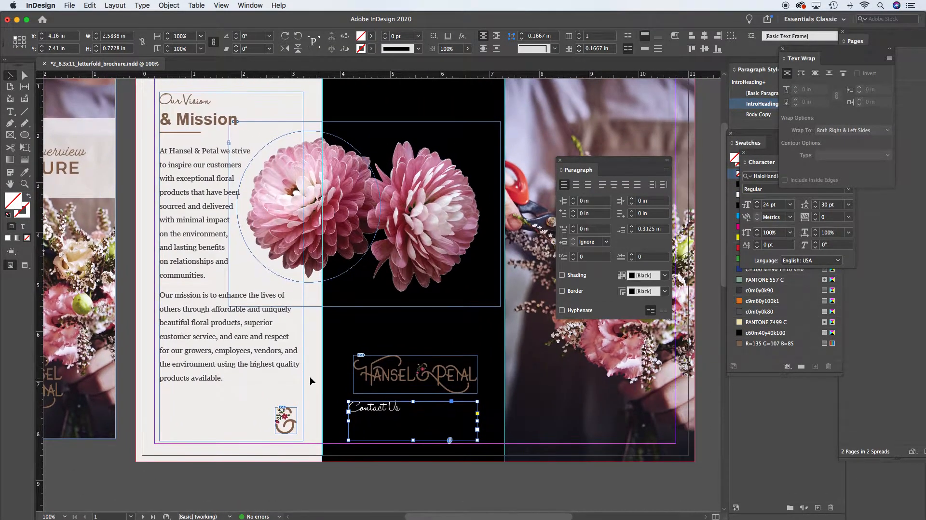
# Step: Copy a few letters of the fold-in panel's body copy and paste them on a new line below "Contact Us"
pyautogui.click(9, 112)
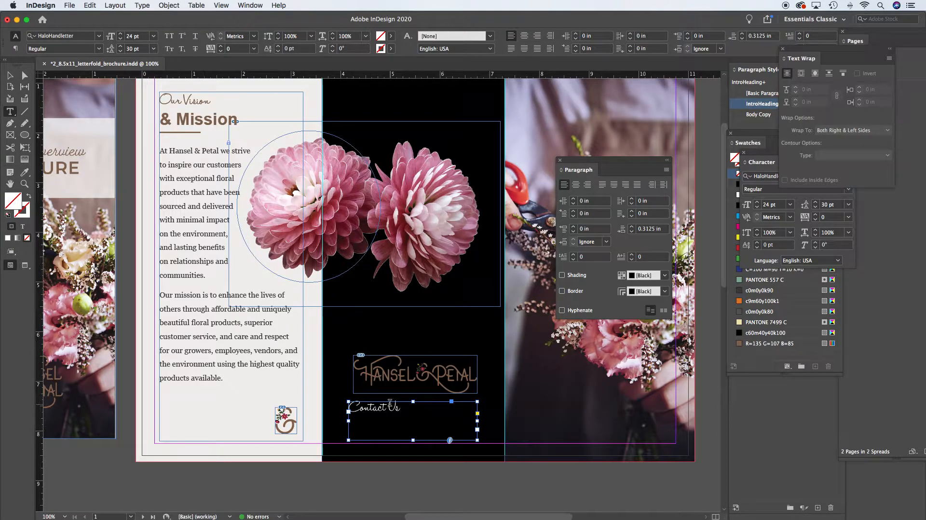
pyautogui.moveTo(174, 336); pyautogui.dragTo(189, 336)
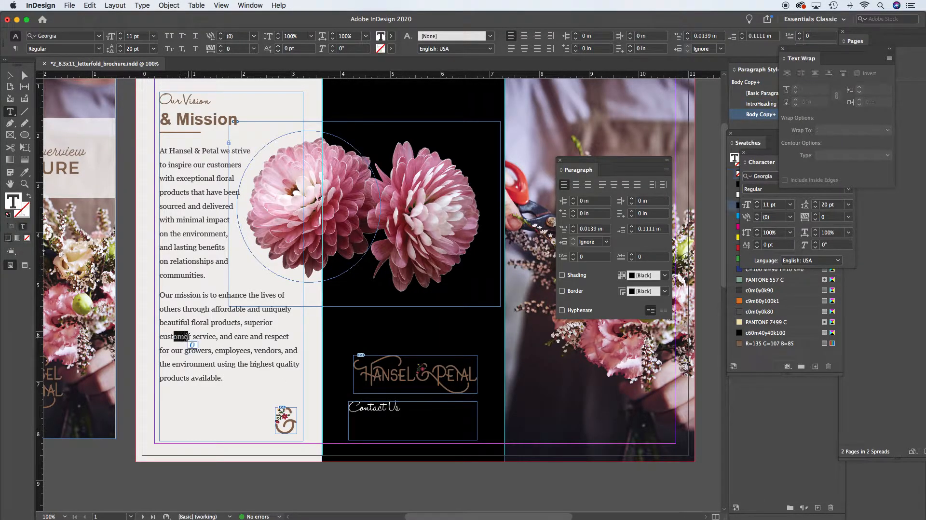
pyautogui.click(410, 408)
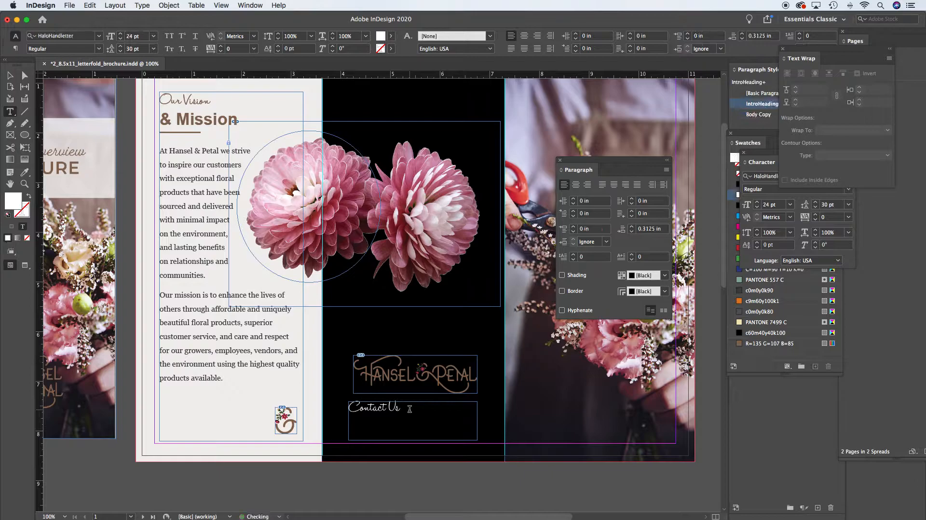
pyautogui.click(387, 427)
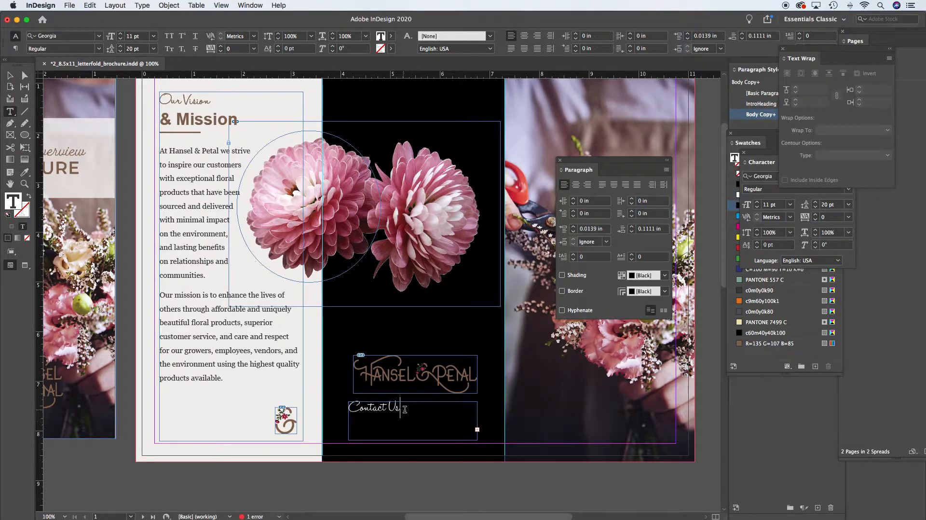
# Step: Extend the Contact Us text frame to 1.54 in high and set the fill of the pasted body letters to [Paper]
pyautogui.press('Escape')
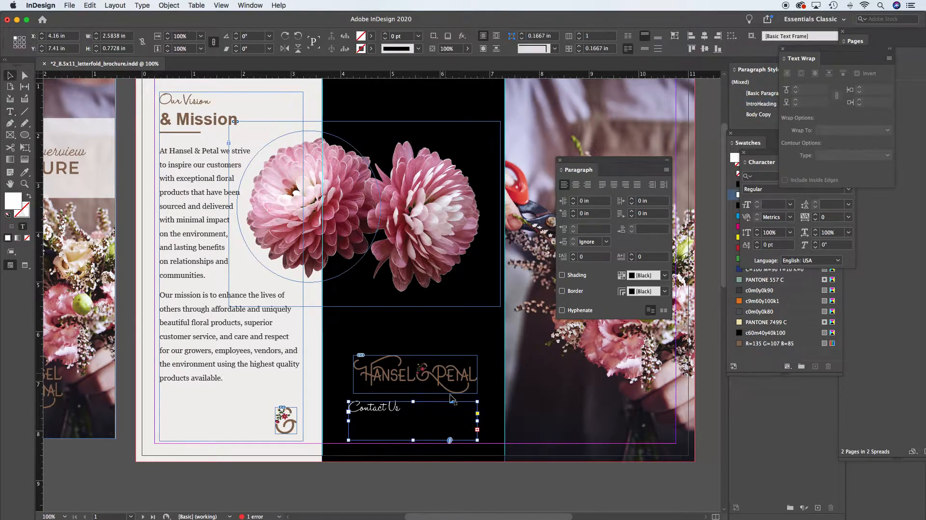
pyautogui.moveTo(413, 440); pyautogui.dragTo(413, 478)
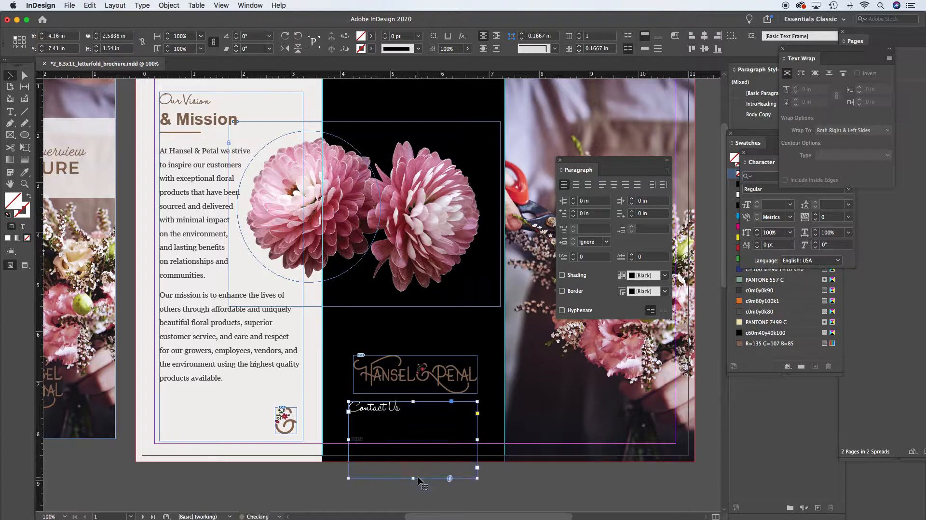
pyautogui.doubleClick(357, 439)
pyautogui.moveTo(376, 439); pyautogui.dragTo(330, 439)
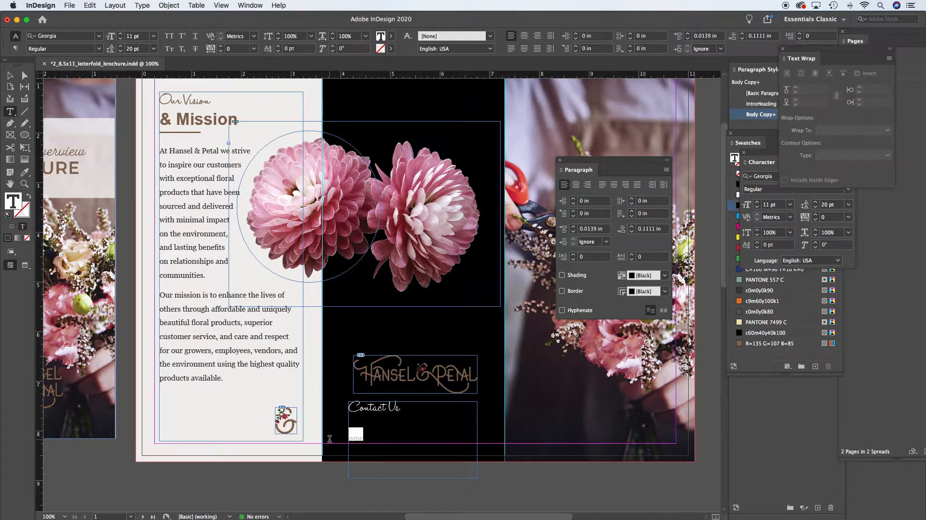
pyautogui.click(391, 36)
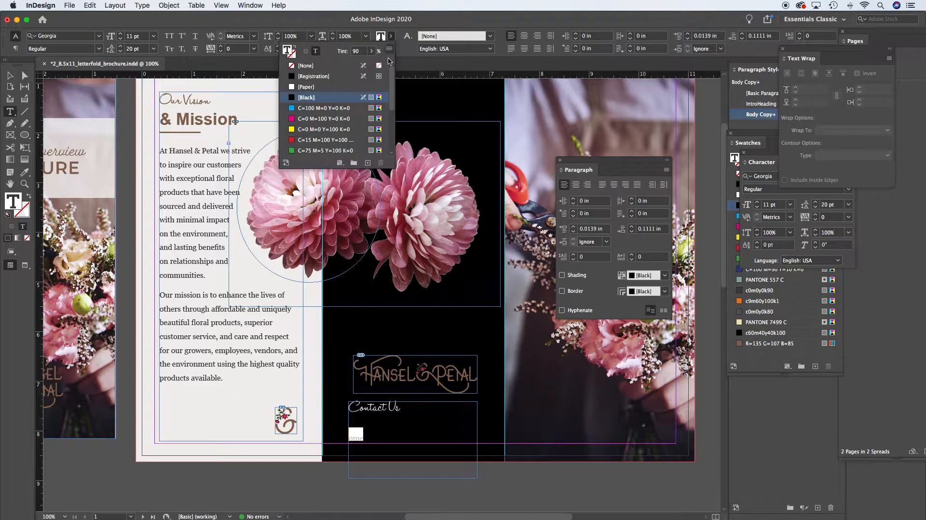
pyautogui.click(307, 87)
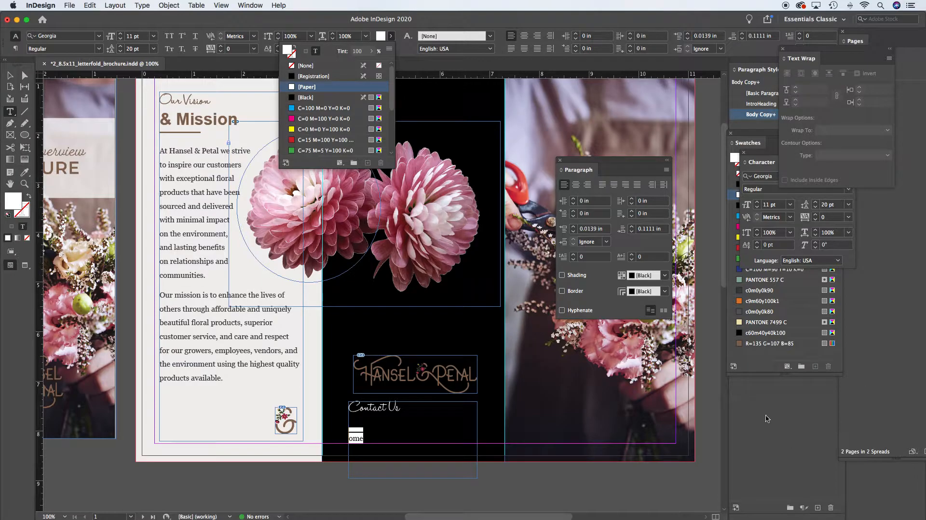
pyautogui.click(641, 166)
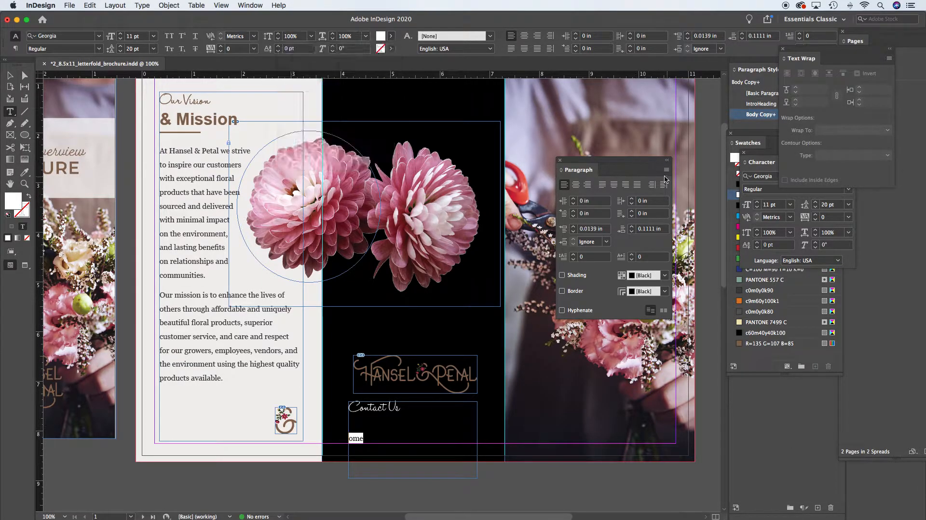
# Step: Check the Rule Below and Rule Above settings of the line pasted under "Contact Us"
pyautogui.click(666, 169)
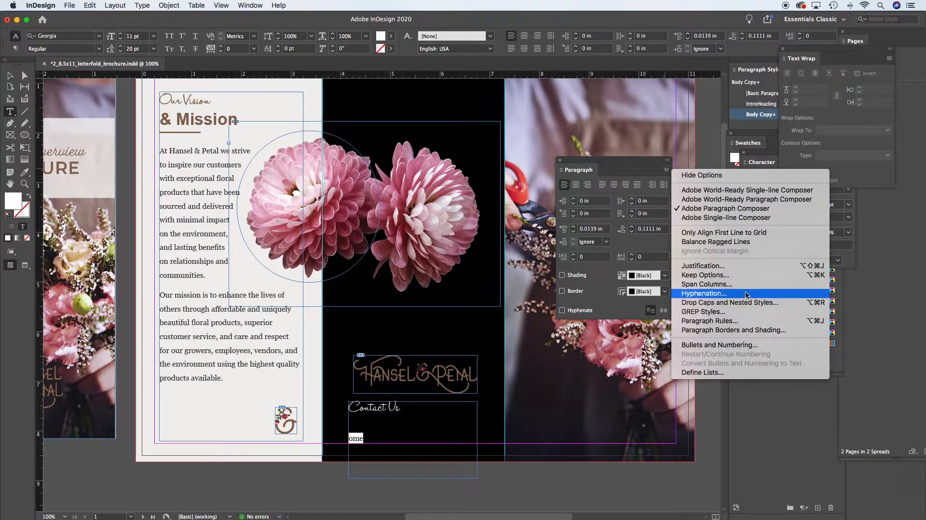
pyautogui.click(743, 323)
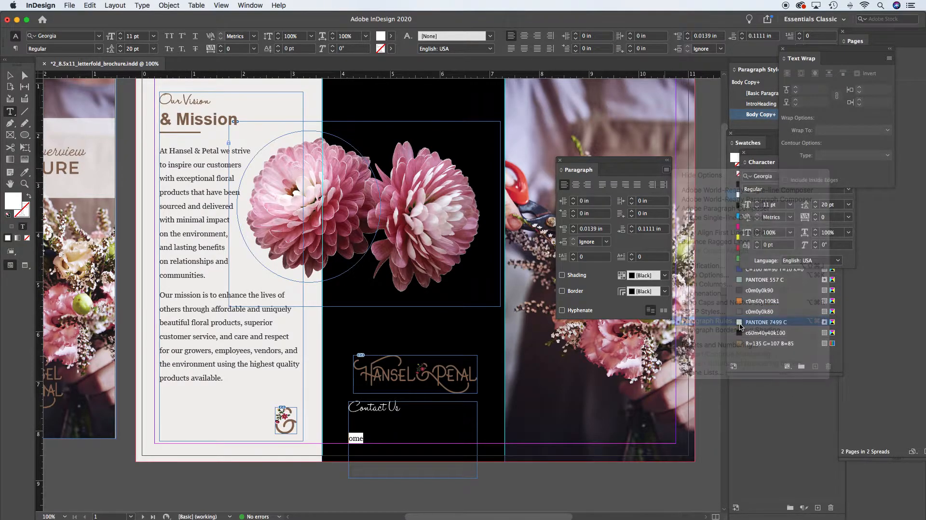
pyautogui.click(546, 305)
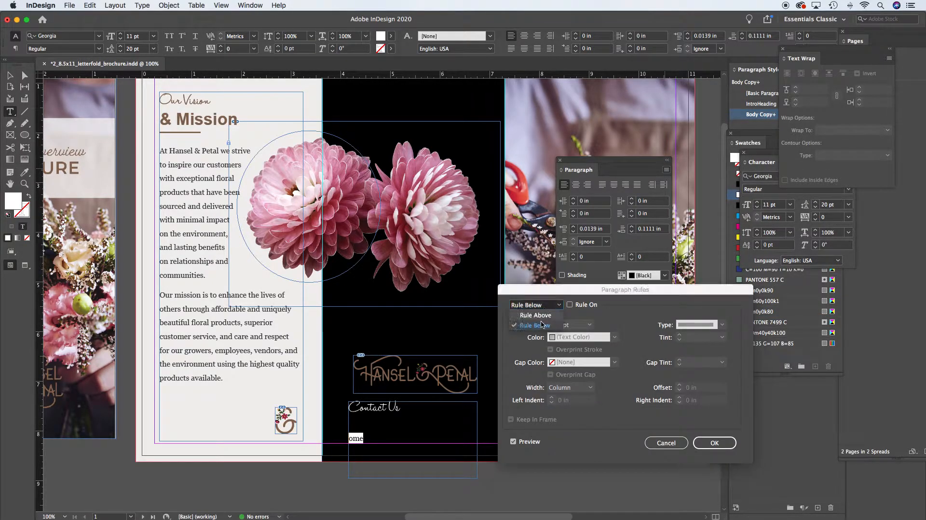
pyautogui.click(536, 315)
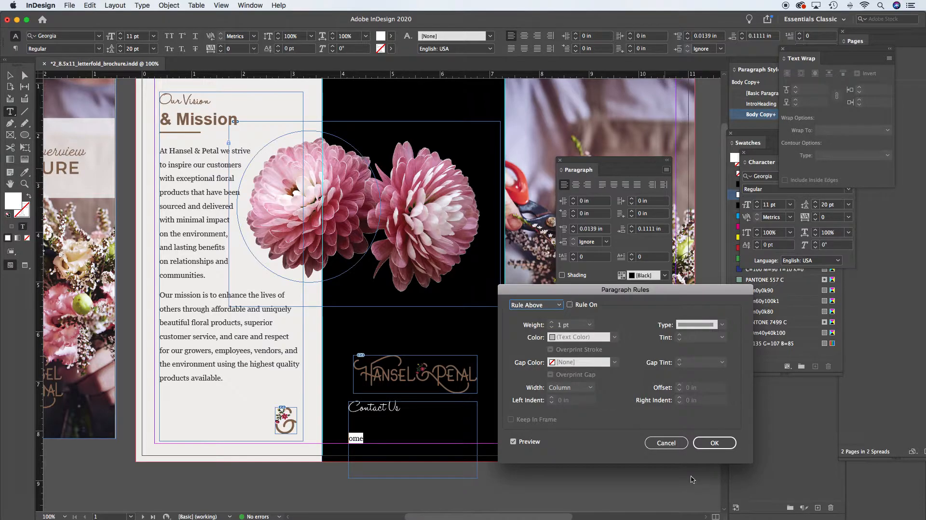
pyautogui.click(378, 436)
# Step: Remove the paragraph break after "Contact Us" and insert a new one so the second line takes the heading's paragraph formatting
pyautogui.moveTo(403, 411); pyautogui.dragTo(463, 433)
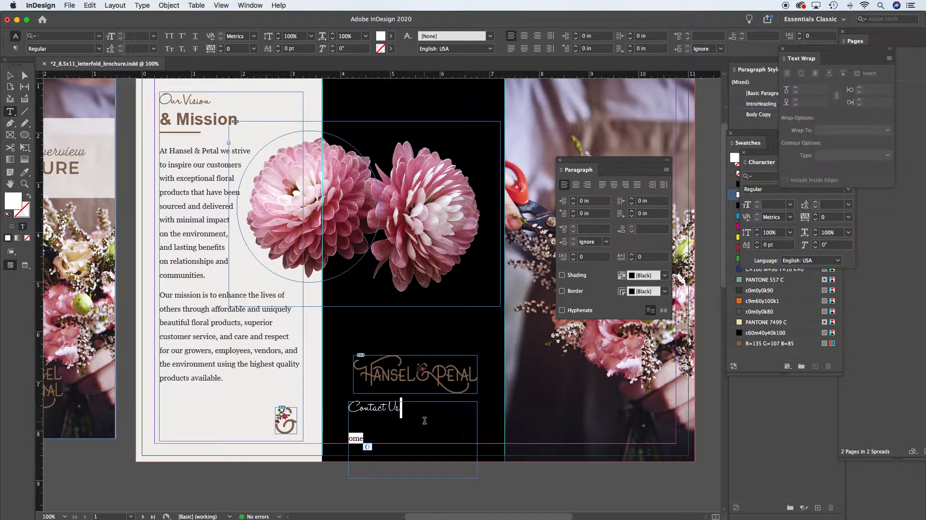
pyautogui.click(362, 438)
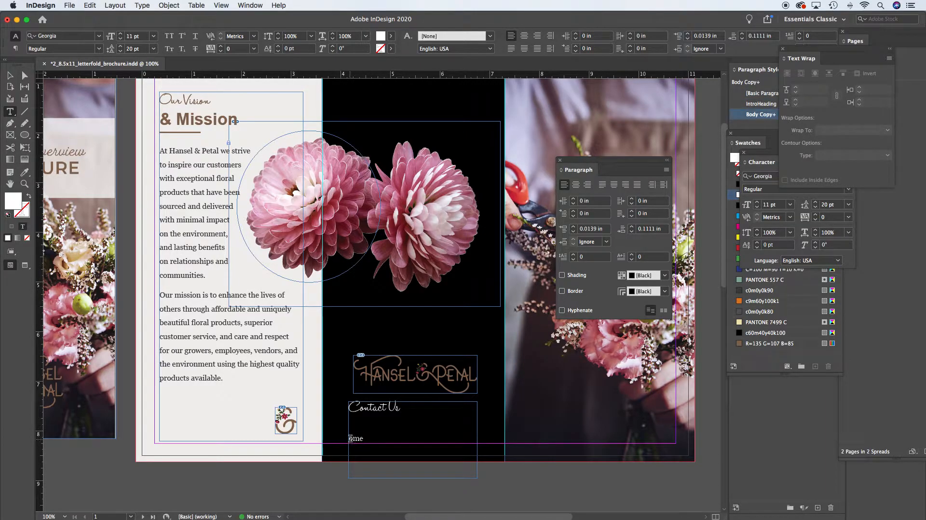
pyautogui.moveTo(368, 439); pyautogui.dragTo(348, 438)
pyautogui.click(411, 407)
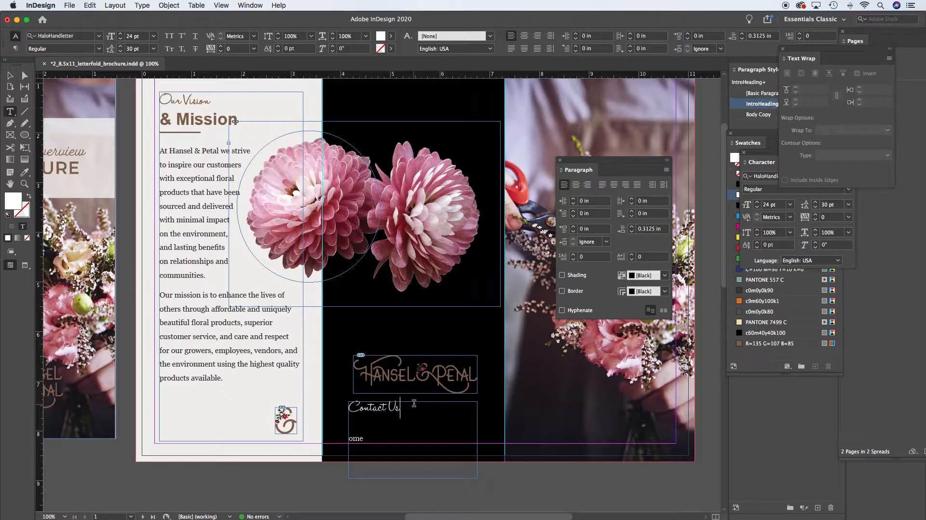
pyautogui.press('Delete')
pyautogui.press('Return')
# Step: Reduce the leading of the letters "ome" under "Contact Us" to 0 pt
pyautogui.moveTo(364, 440); pyautogui.dragTo(328, 444)
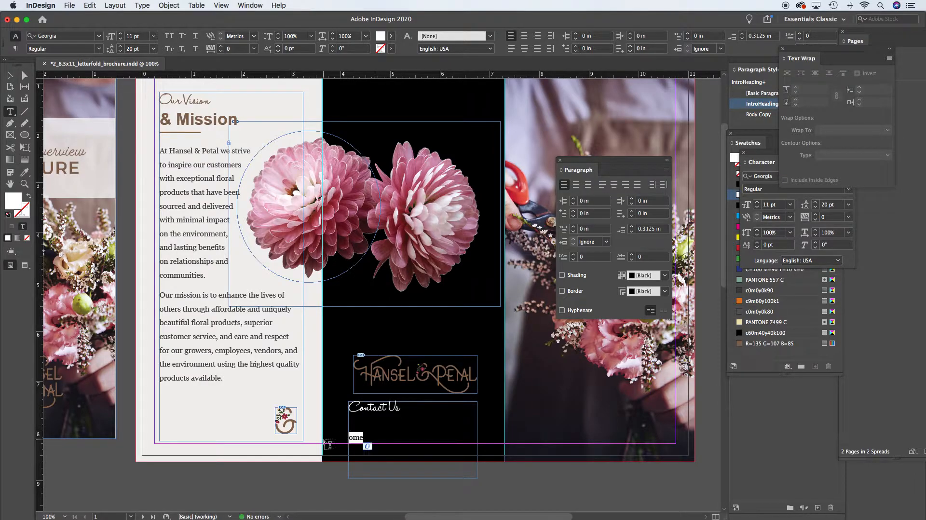
pyautogui.hotkey('alt', 'Up')
pyautogui.hotkey('alt', 'Up')
pyautogui.hotkey('alt', 'Up')
pyautogui.hotkey('alt', 'Up')
pyautogui.hotkey('alt', 'Up')
pyautogui.hotkey('alt', 'Up')
pyautogui.hotkey('alt', 'Up')
pyautogui.hotkey('alt', 'Up')
pyautogui.hotkey('alt', 'Up')
pyautogui.hotkey('alt', 'Up')
pyautogui.click(369, 425)
pyautogui.moveTo(369, 425); pyautogui.dragTo(343, 429)
# Step: Replace the letters "ome" with the company's street address from the sample and shorten the text frame to about 1.22 in high
pyautogui.hscroll(-10, 359, 424)
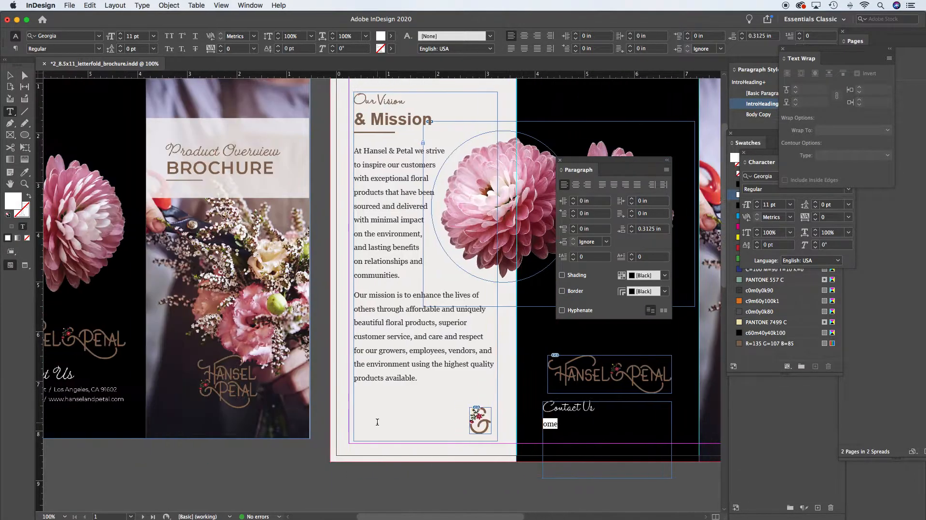
pyautogui.hscroll(3, 377, 421)
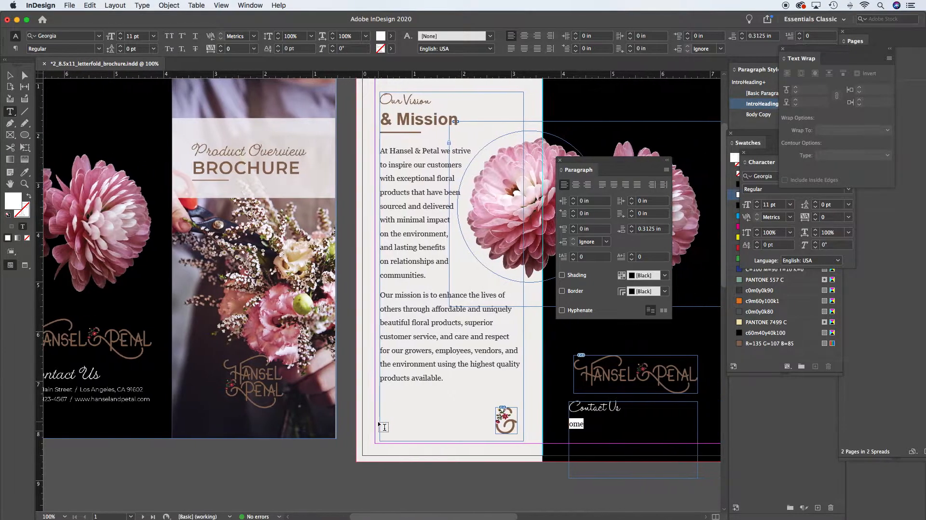
pyautogui.write('1234')
pyautogui.write('Main')
pyautogui.write(' Street')
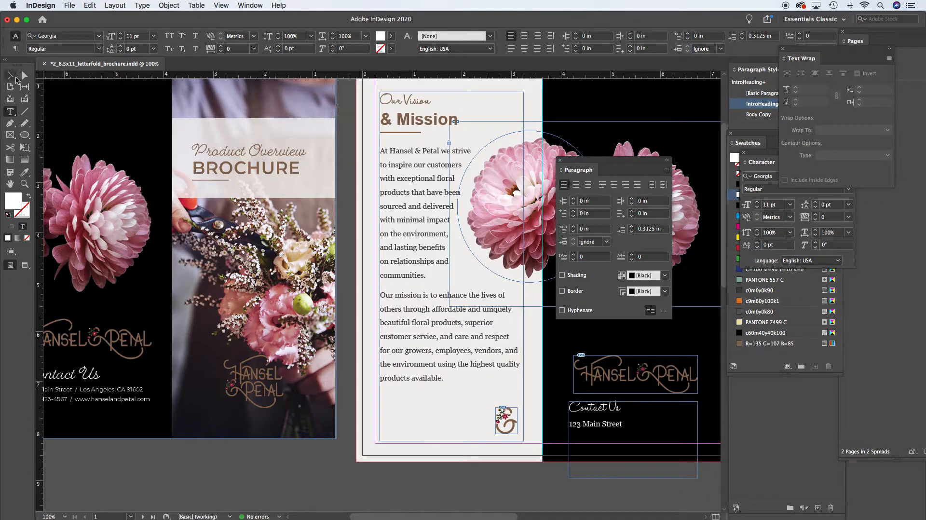
pyautogui.press('Escape')
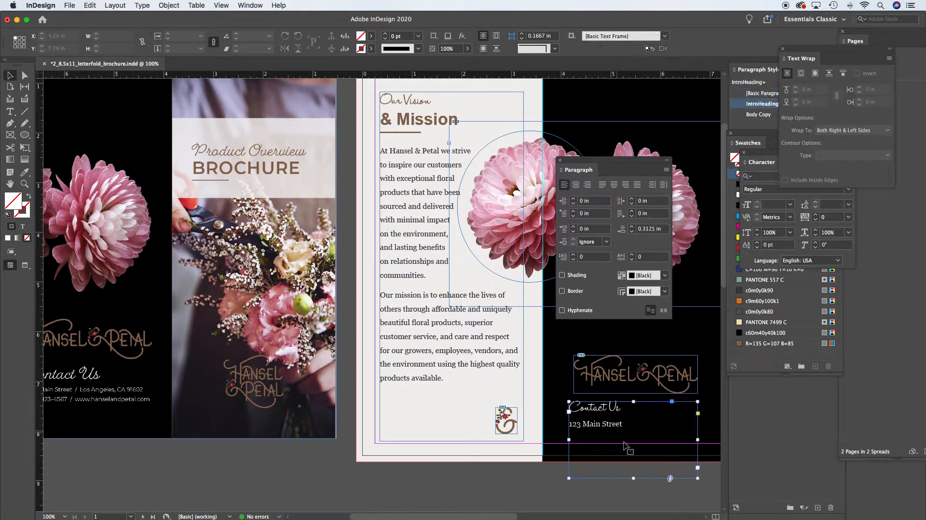
pyautogui.moveTo(634, 478); pyautogui.dragTo(633, 461)
# Step: Compare the outside spread with the sample brochure at 75% zoom, with the Paragraph panel moved clear of the page
pyautogui.moveTo(300, 418); pyautogui.dragTo(503, 394)
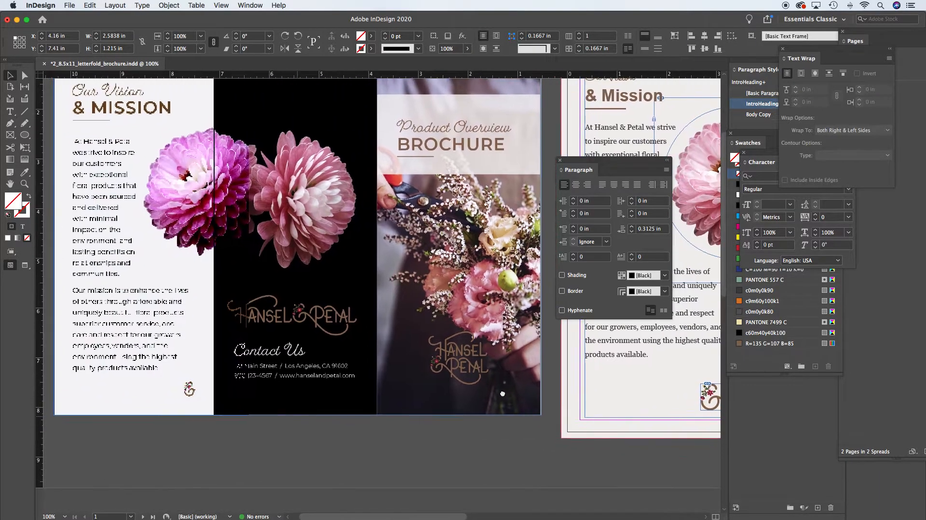
pyautogui.moveTo(482, 334); pyautogui.dragTo(130, 438)
pyautogui.moveTo(503, 351); pyautogui.dragTo(467, 349)
pyautogui.moveTo(581, 165); pyautogui.dragTo(782, 411)
pyautogui.press('super+minus')
pyautogui.hscroll(-5, 531, 273)
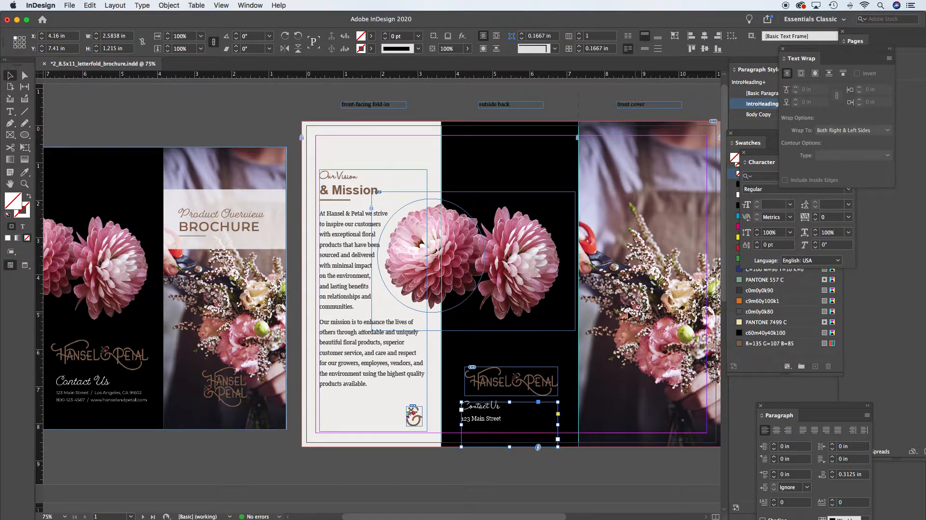
pyautogui.hscroll(5, 292, 277)
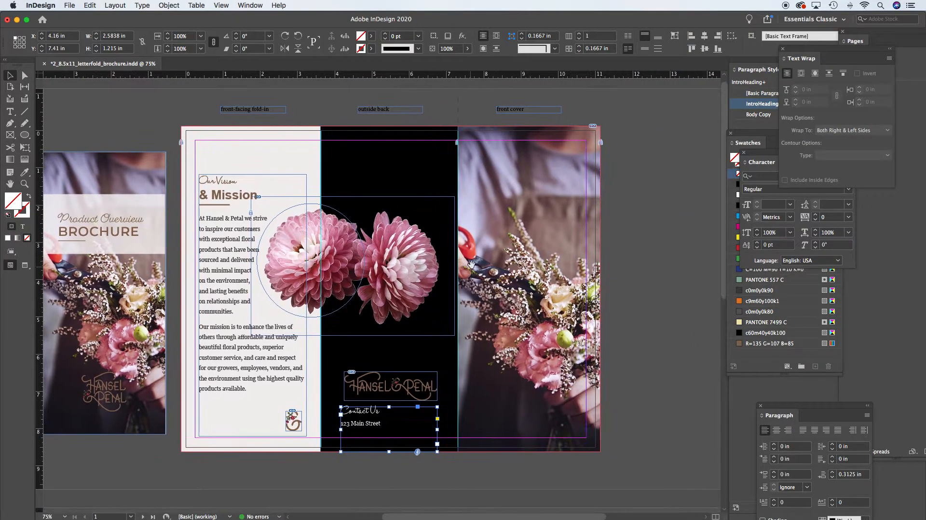
pyautogui.hscroll(-5, 307, 265)
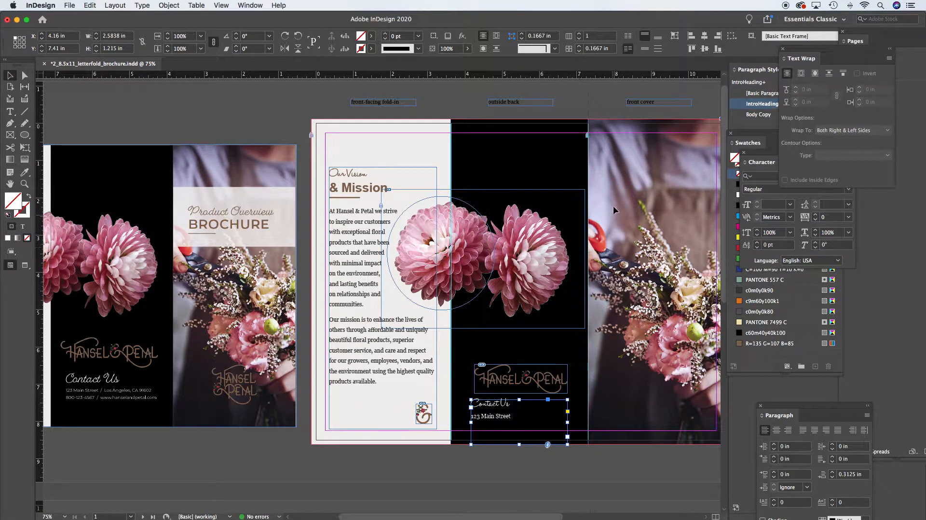
# Step: Draw a rectangle about 3.82 × 1.66 in across the upper part of the front cover panel
pyautogui.hscroll(5, 330, 233)
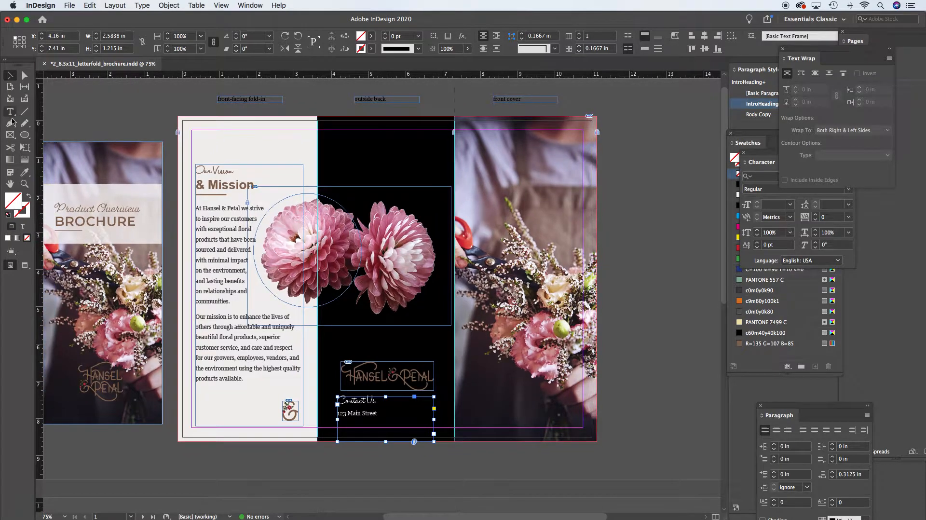
pyautogui.click(25, 135)
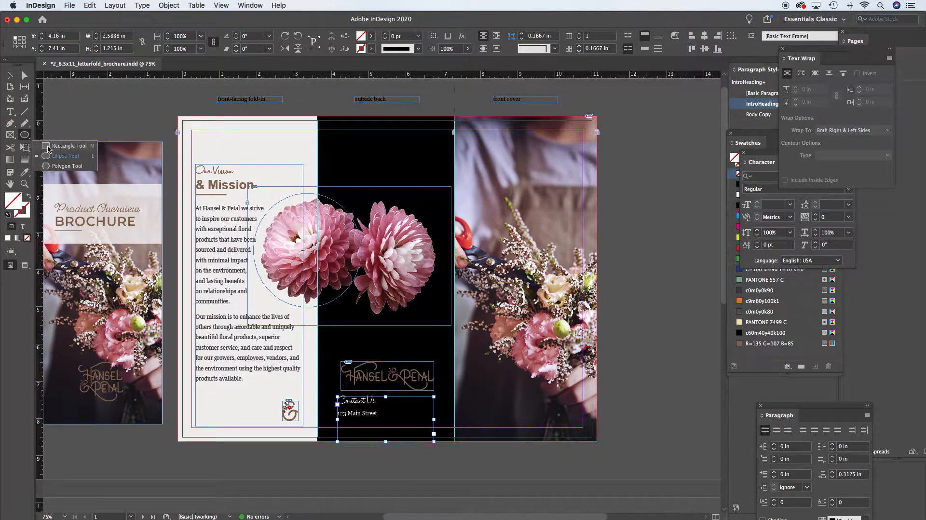
pyautogui.click(49, 147)
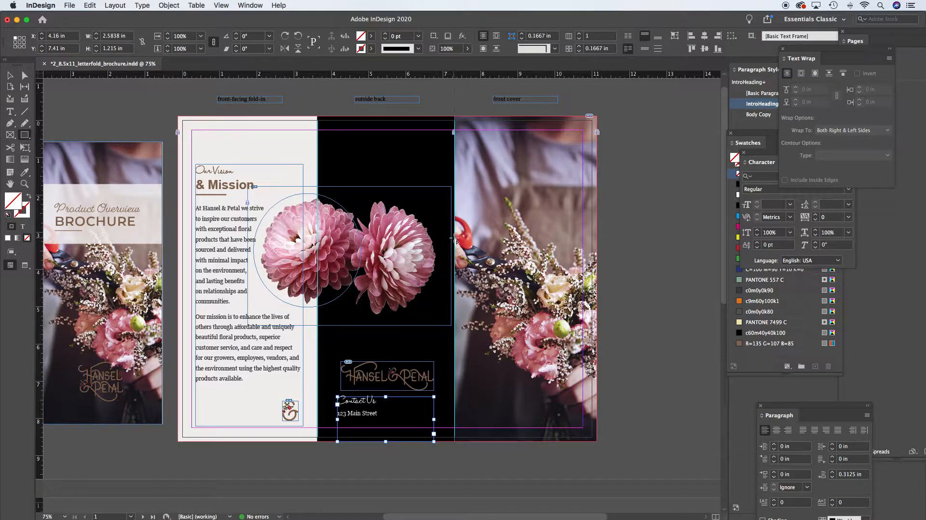
pyautogui.moveTo(455, 239); pyautogui.dragTo(597, 177)
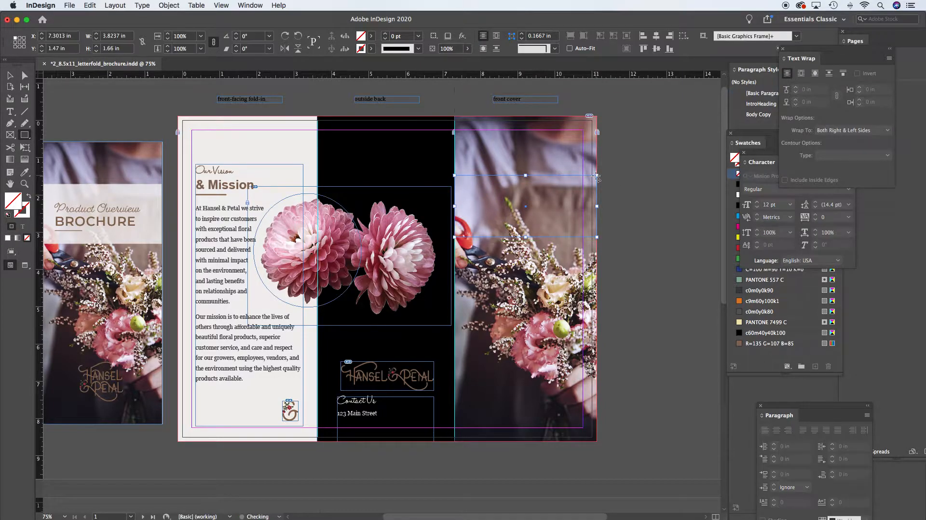
# Step: Fill the cover rectangle with the off-white sampled from the fold-in panel background and add that colour, R=240 G=238 B=238, to the swatches
pyautogui.click(25, 172)
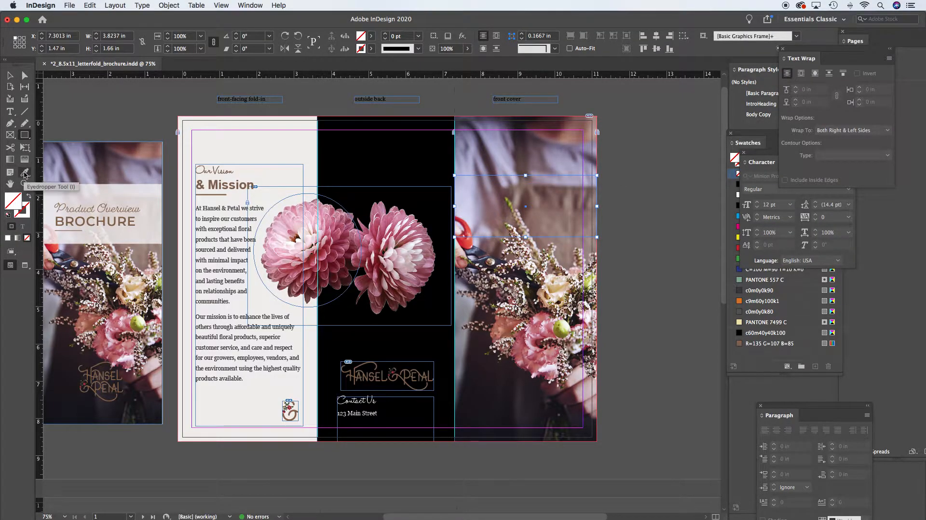
pyautogui.click(249, 141)
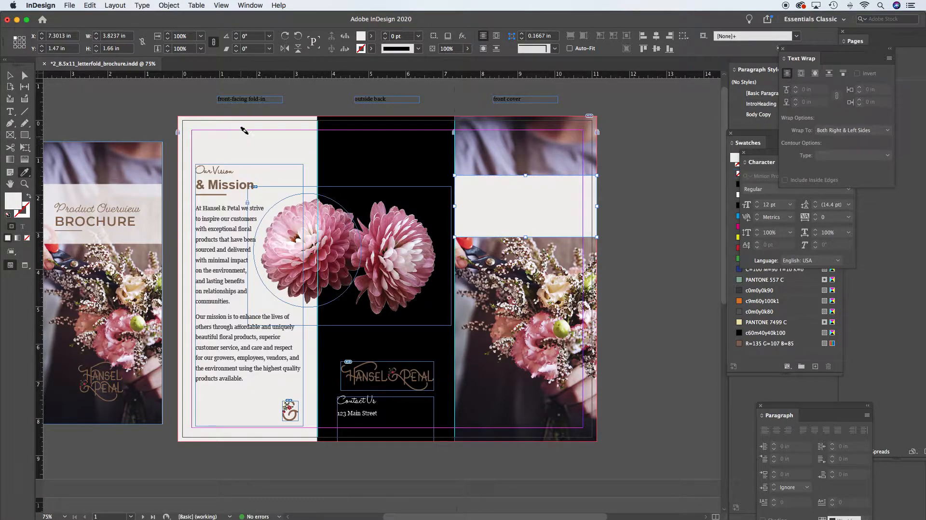
pyautogui.click(761, 359)
pyautogui.moveTo(736, 159); pyautogui.dragTo(770, 350)
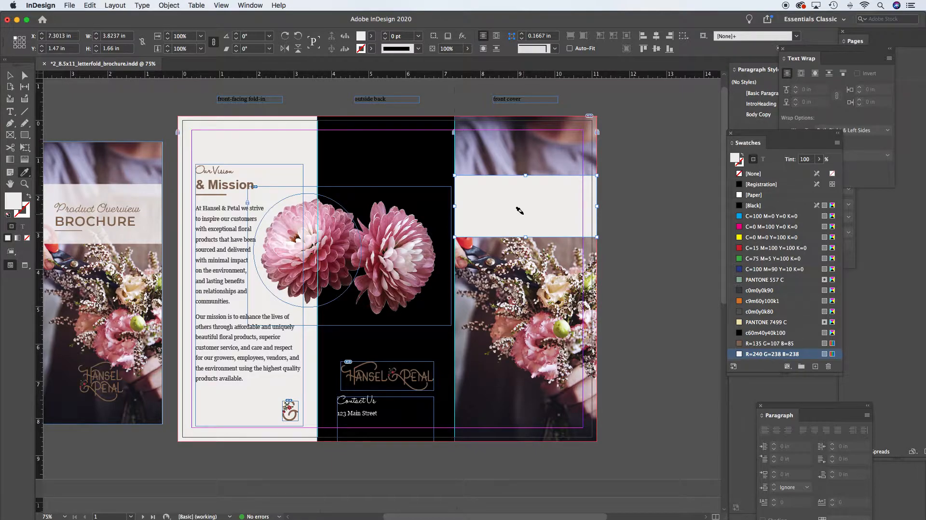
# Step: Set the opacity of the off-white cover rectangle to 84%
pyautogui.click(468, 49)
pyautogui.moveTo(468, 61)
pyautogui.mouseDown()
pyautogui.moveTo(452, 61)
pyautogui.moveTo(463, 64)
pyautogui.mouseUp()
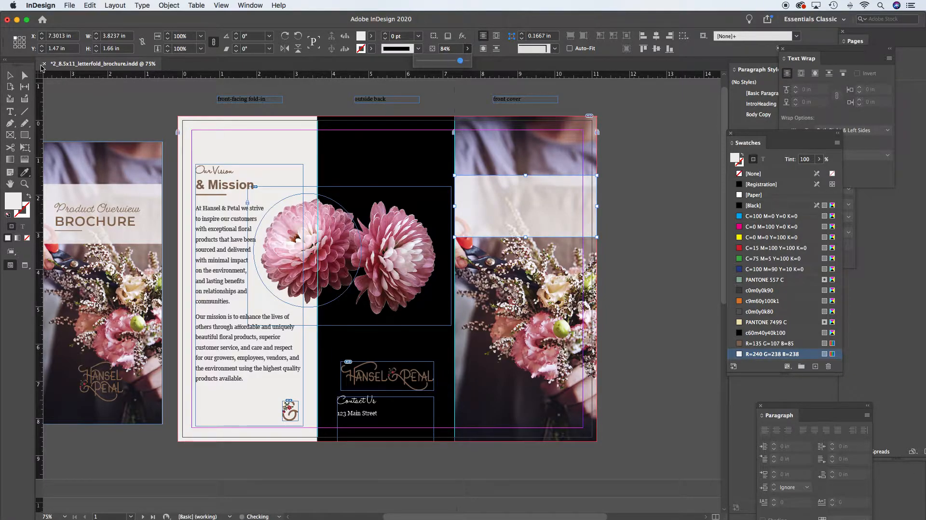
pyautogui.click(11, 75)
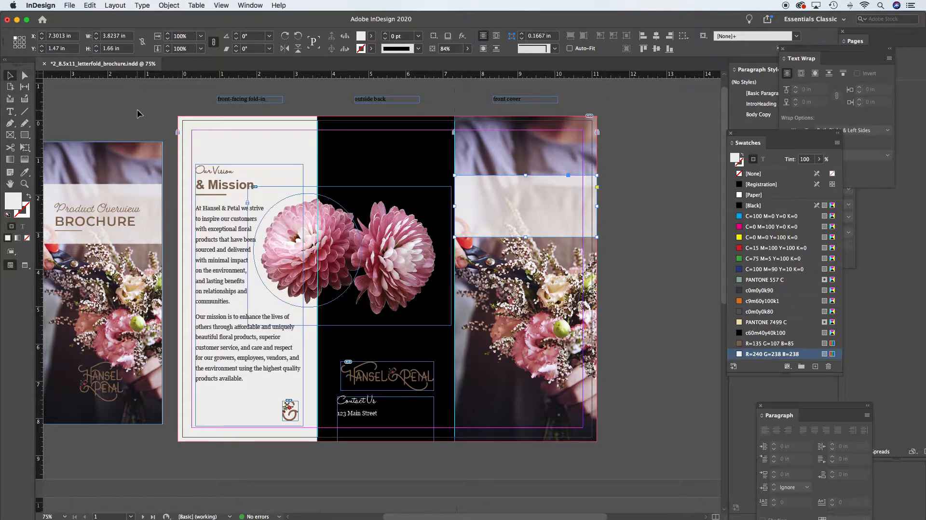
# Step: Duplicate the "Our Vision & Mission" text frame onto the front cover rectangle at about X 7.58 in, Y 1.77 in
pyautogui.click(217, 174)
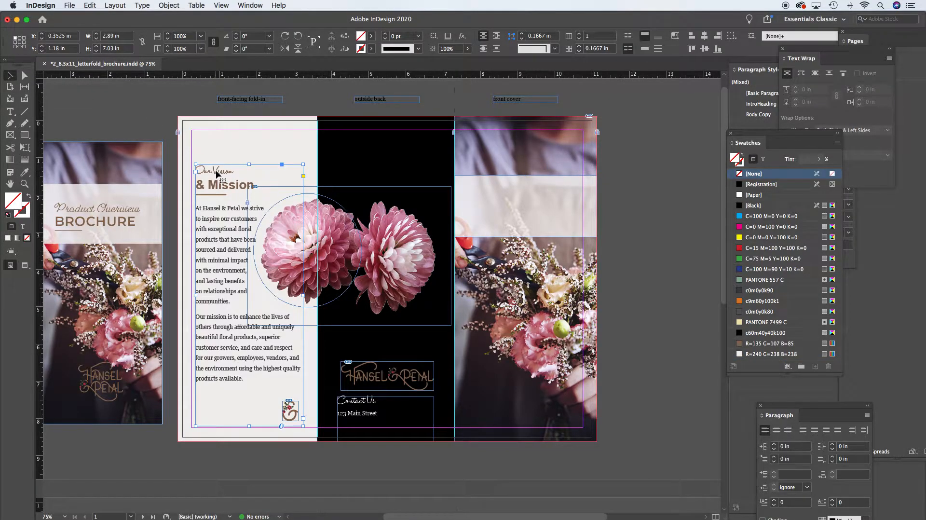
pyautogui.hscroll(-5, 217, 175)
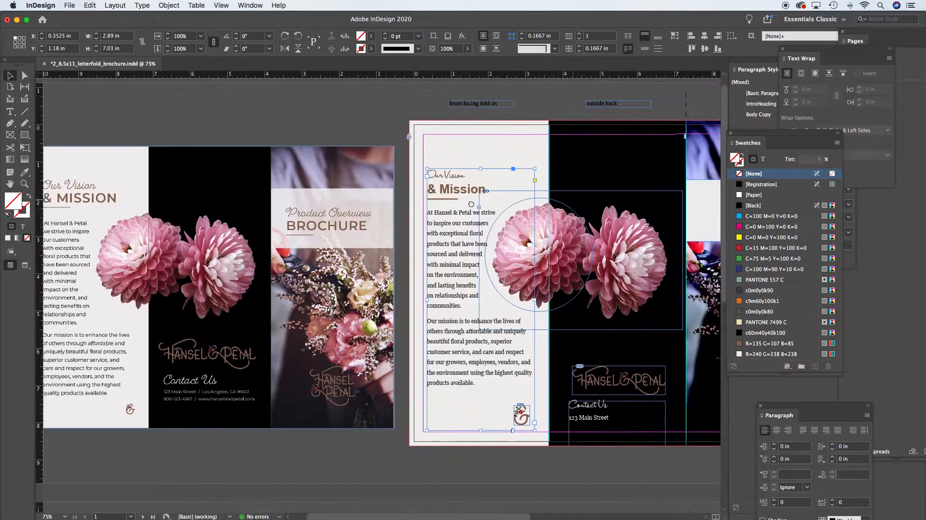
pyautogui.hscroll(5, 487, 204)
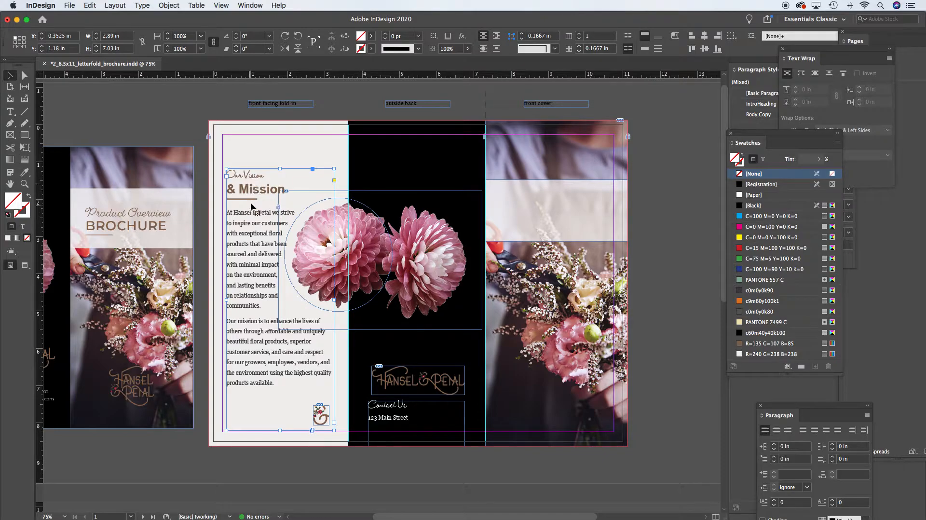
pyautogui.moveTo(254, 180); pyautogui.dragTo(519, 197)
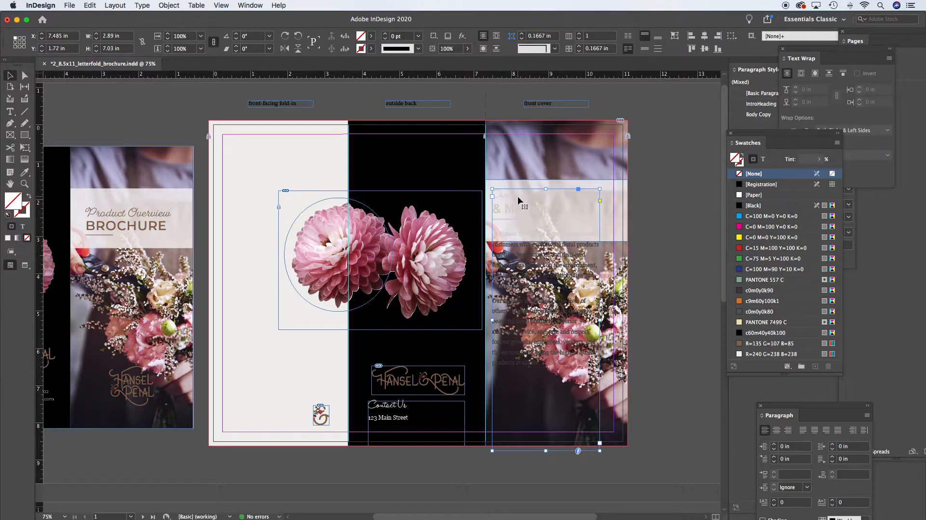
pyautogui.press('super+z')
pyautogui.moveTo(238, 180); pyautogui.dragTo(510, 202)
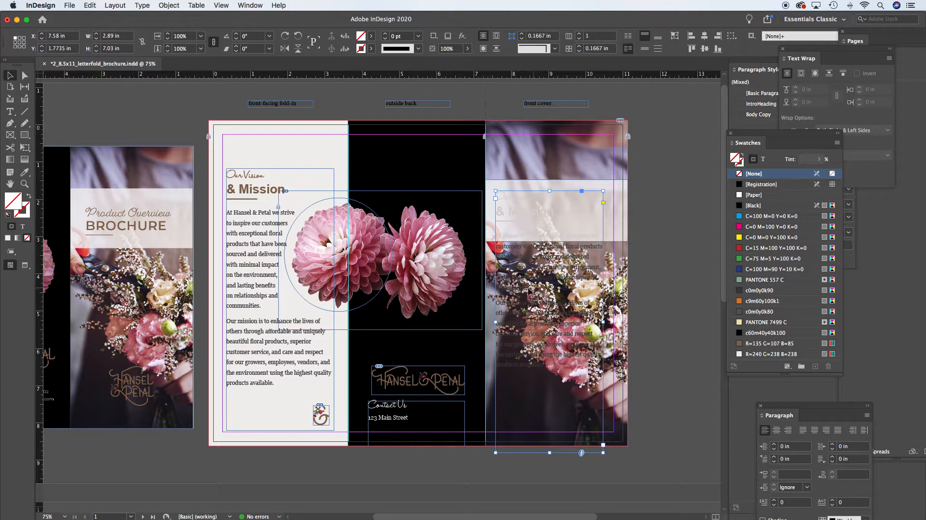
# Step: Bring the copied text frame in front of the semi-transparent cover rectangle
pyautogui.rightClick(514, 249)
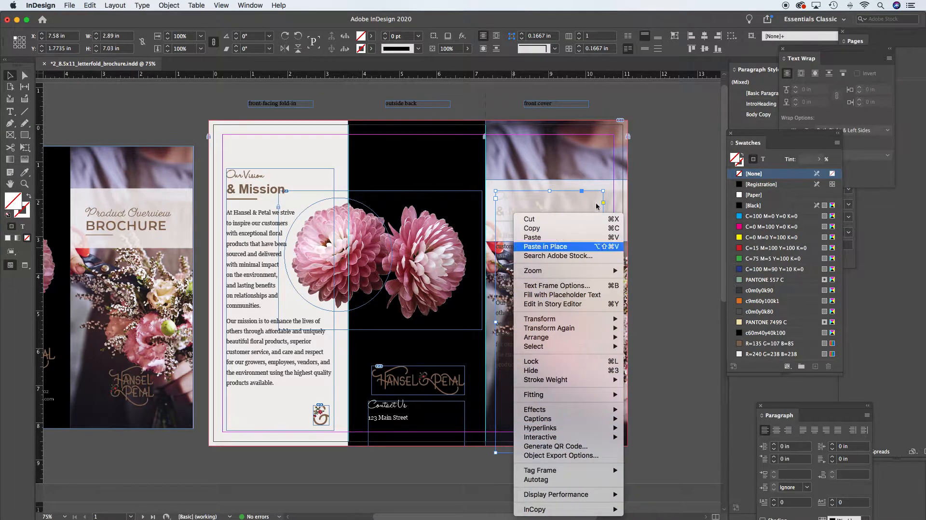
pyautogui.click(652, 238)
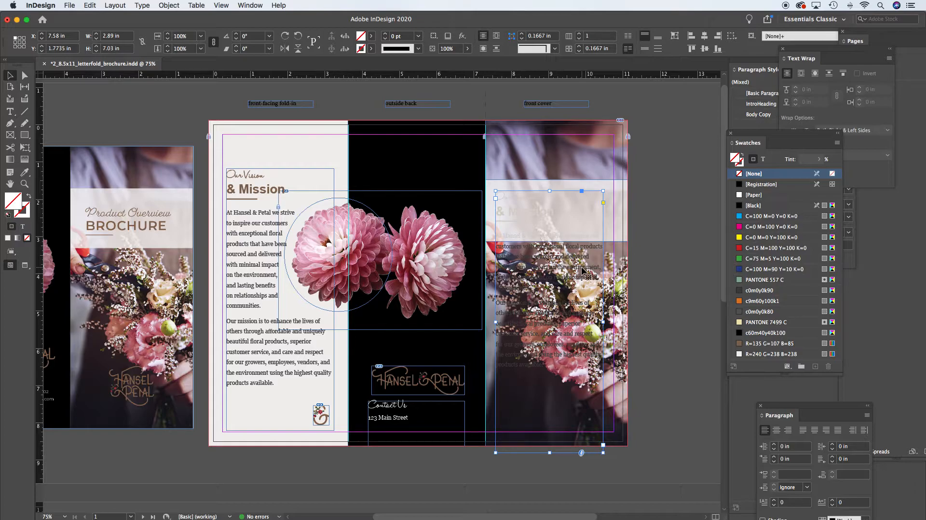
pyautogui.press('super+shift+bracketright')
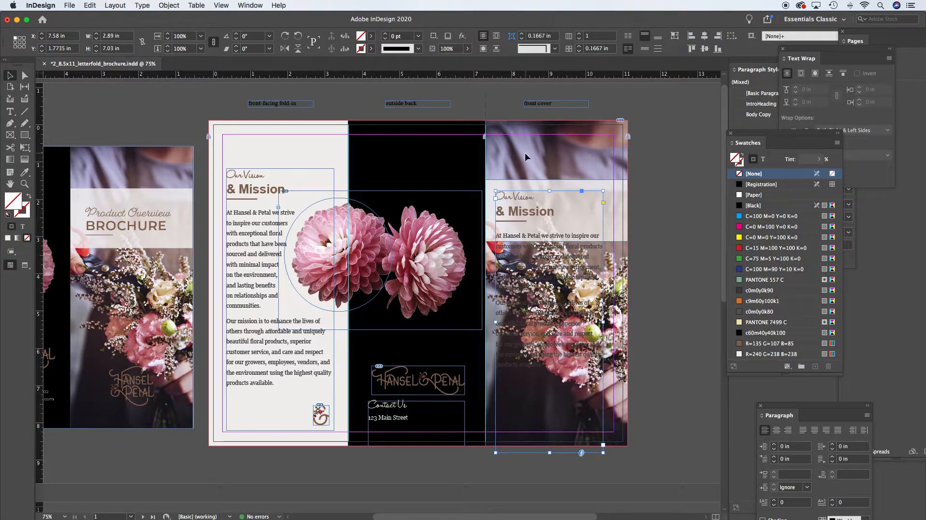
pyautogui.rightClick(532, 215)
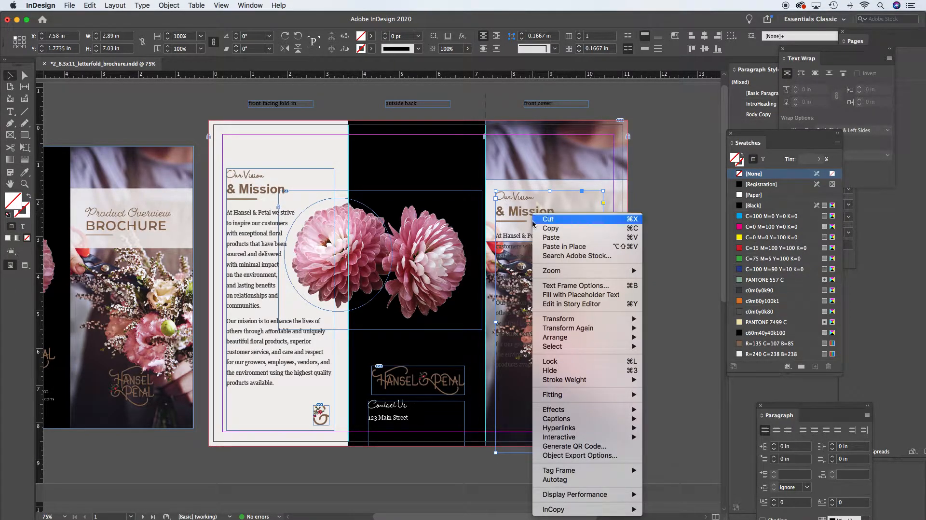
pyautogui.moveTo(555, 338)
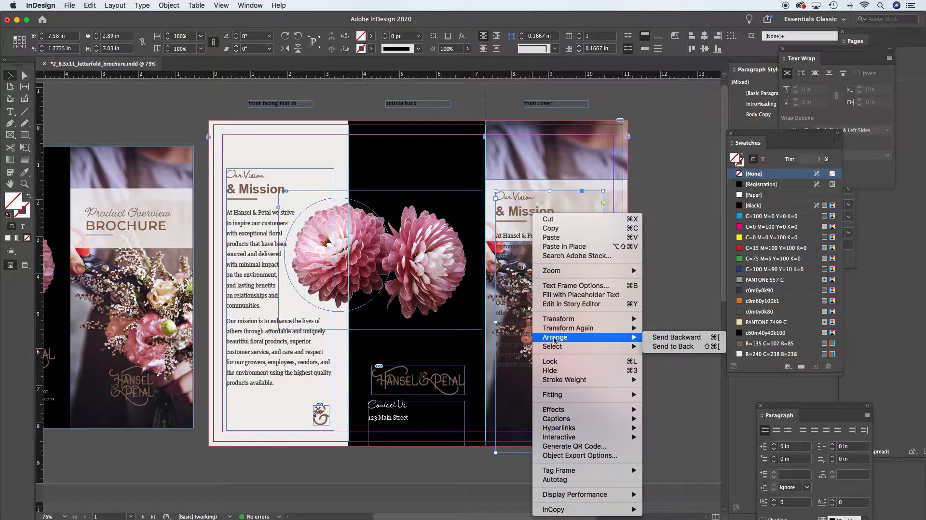
pyautogui.click(670, 336)
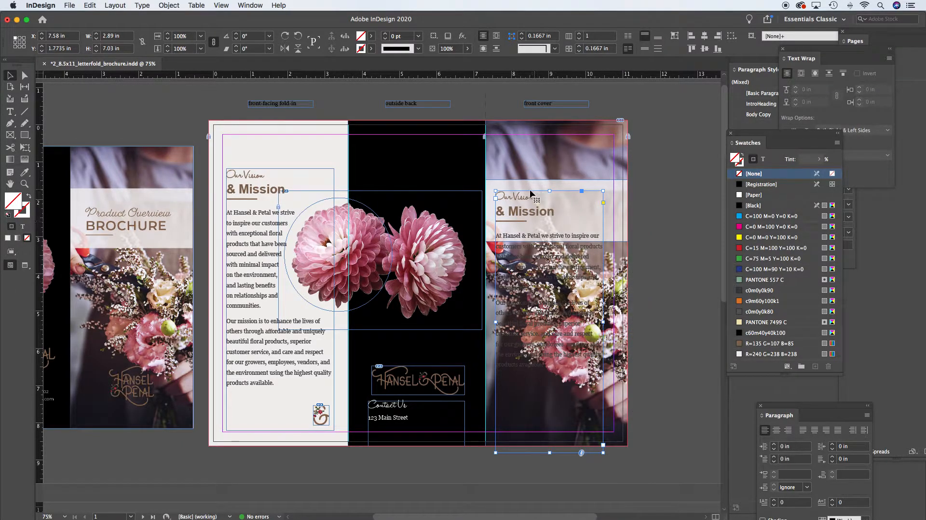
# Step: Delete the body paragraphs from the copied cover text frame, leaving only its two heading lines
pyautogui.doubleClick(533, 217)
pyautogui.moveTo(530, 213); pyautogui.dragTo(603, 295)
pyautogui.moveTo(561, 233); pyautogui.dragTo(622, 432)
pyautogui.press('BackSpace')
pyautogui.press('BackSpace')
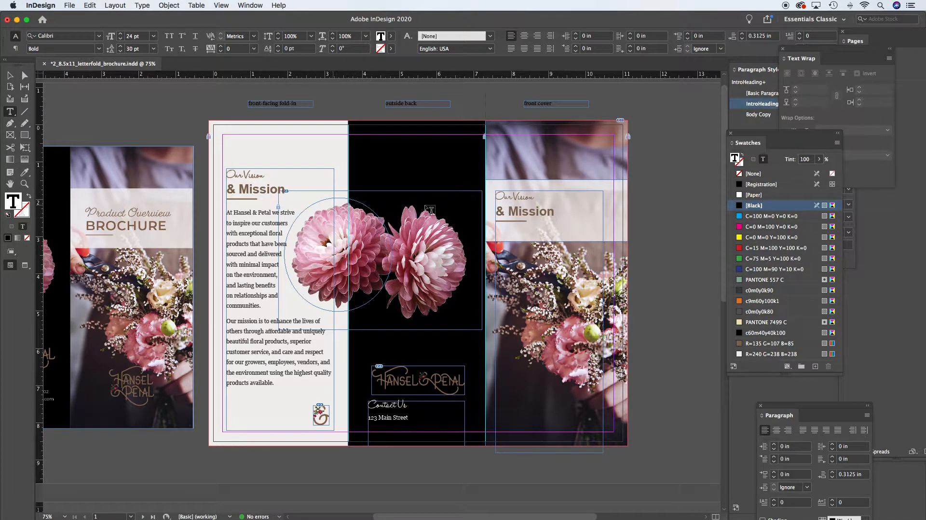
# Step: Replace the two heading lines on the front cover with "Product Overview" and "Brochure"
pyautogui.tripleClick(537, 197)
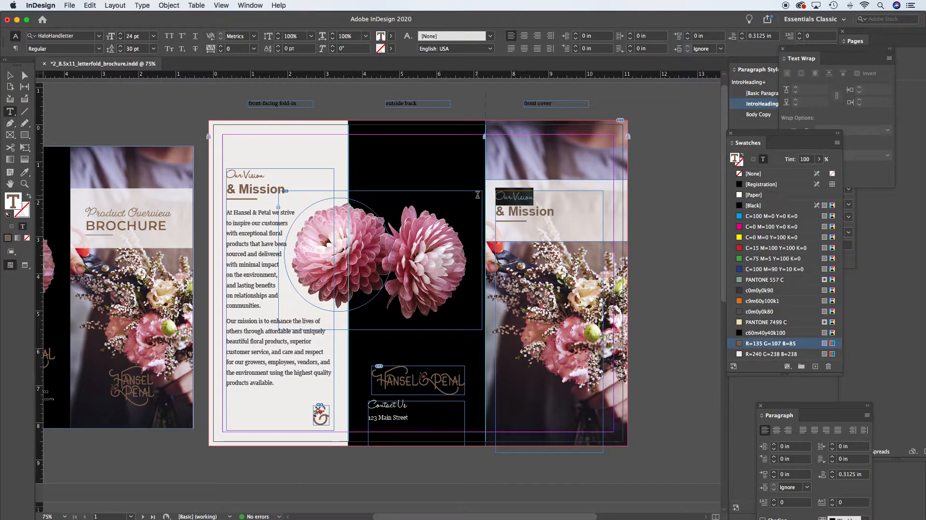
pyautogui.press('BackSpace')
pyautogui.write('Product Overview')
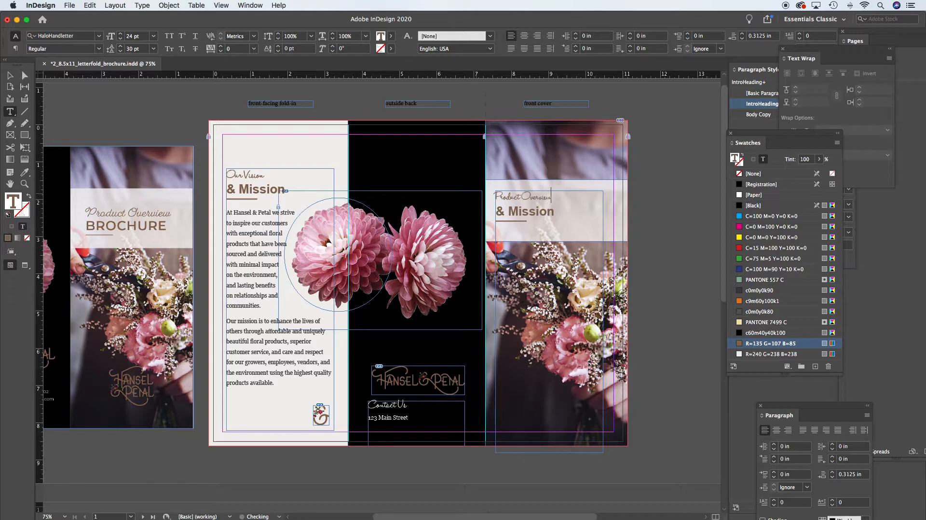
pyautogui.moveTo(554, 213); pyautogui.dragTo(495, 212)
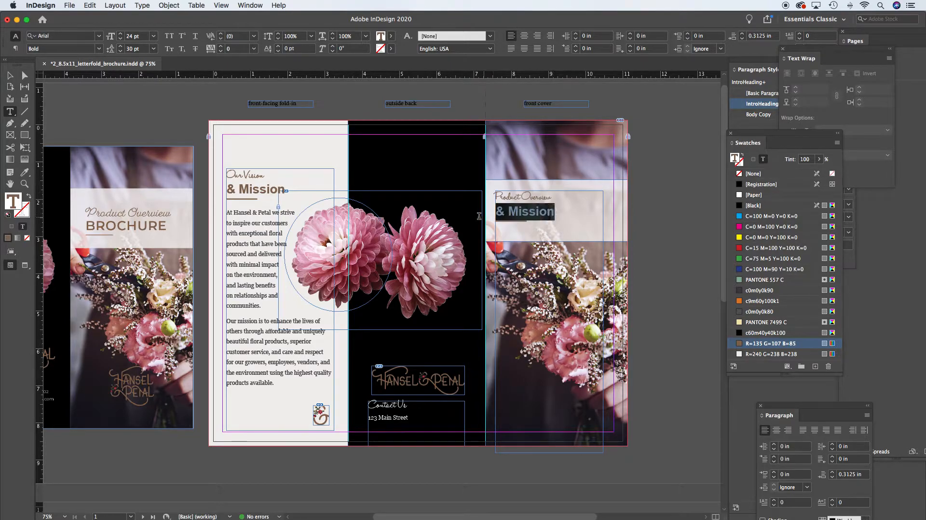
pyautogui.write('Brochure')
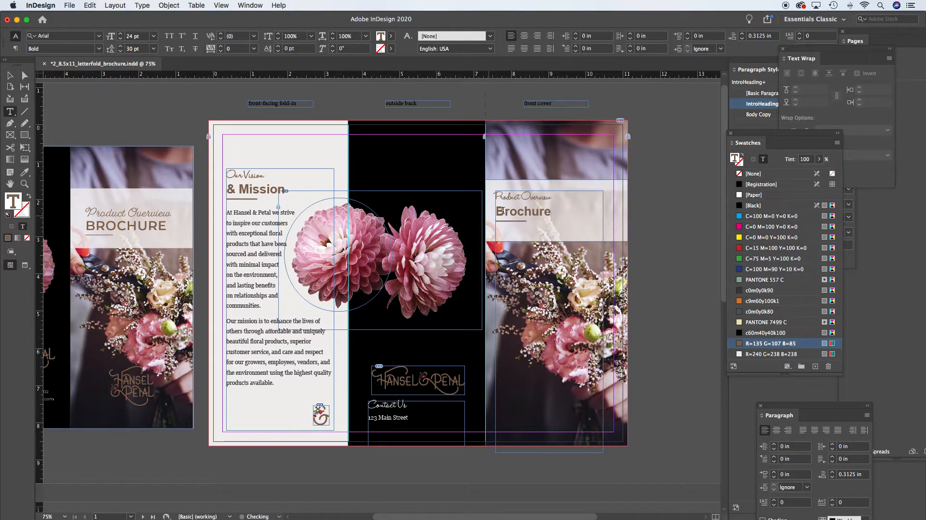
# Step: Shorten the cover heading's text frame to about 1.04 in high so it fits within the rectangle, and deselect it
pyautogui.click(10, 75)
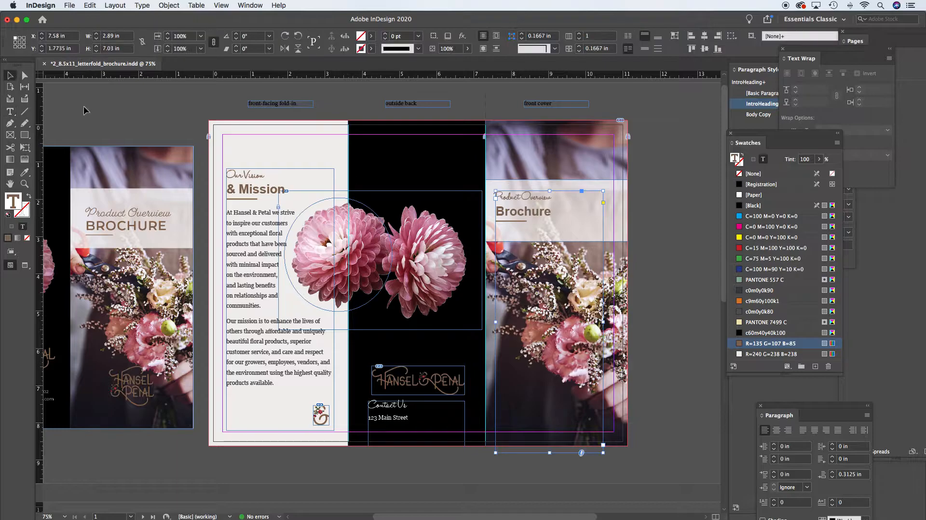
pyautogui.click(72, 103)
pyautogui.click(528, 218)
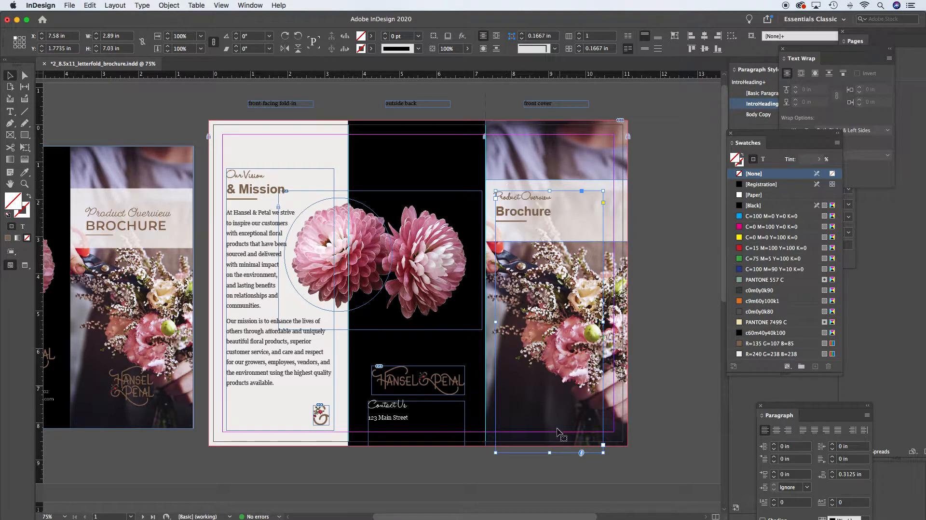
pyautogui.moveTo(550, 453); pyautogui.dragTo(553, 230)
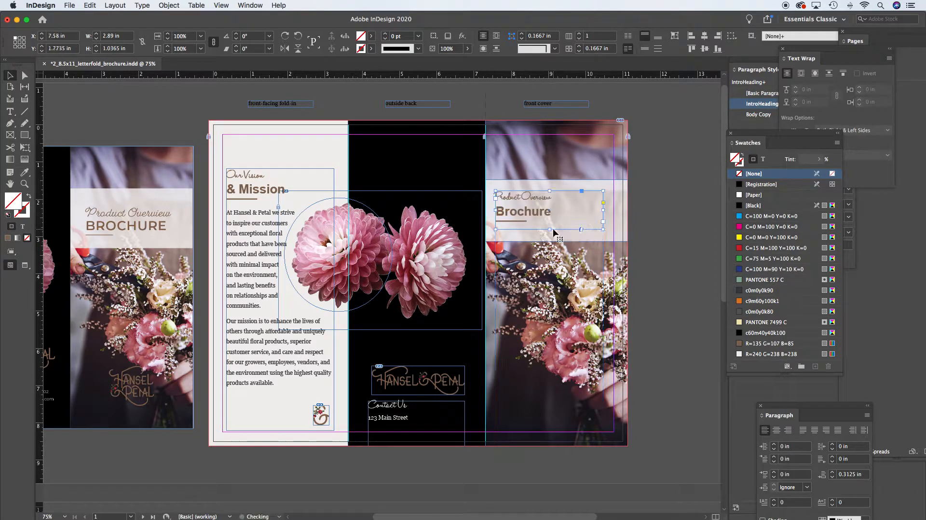
pyautogui.click(659, 204)
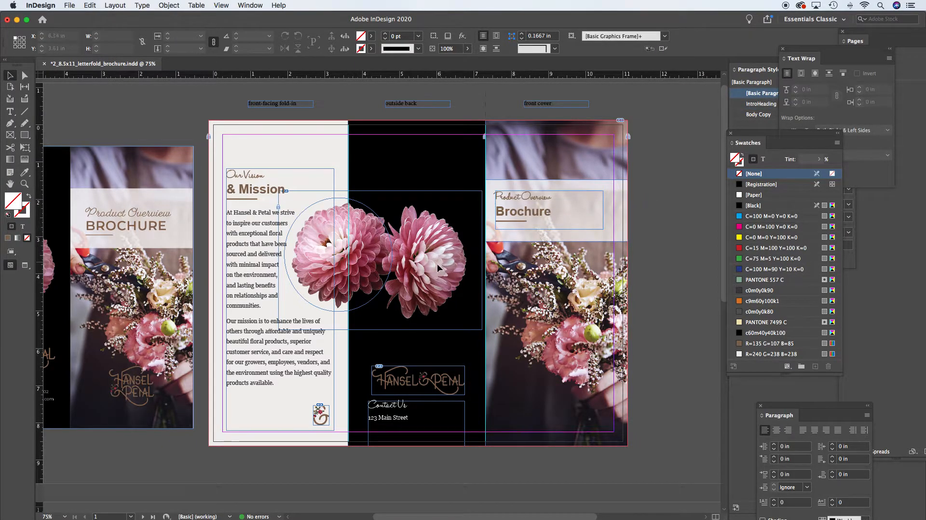
# Step: Place the stacked Hansel & Petal logo from the 2a_outside_components folder's cover files over the lower part of the front cover photo
pyautogui.moveTo(416, 279); pyautogui.dragTo(511, 264)
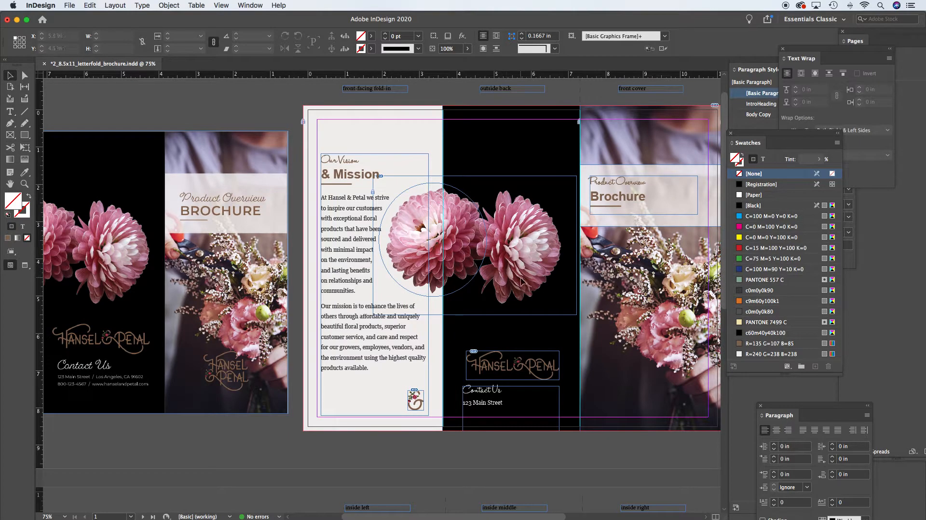
pyautogui.moveTo(539, 288); pyautogui.dragTo(440, 284)
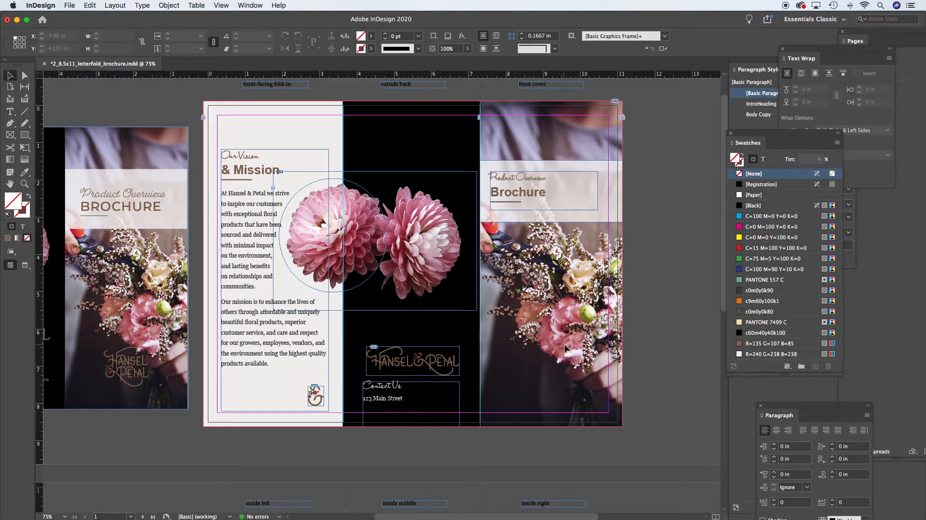
pyautogui.click(70, 5)
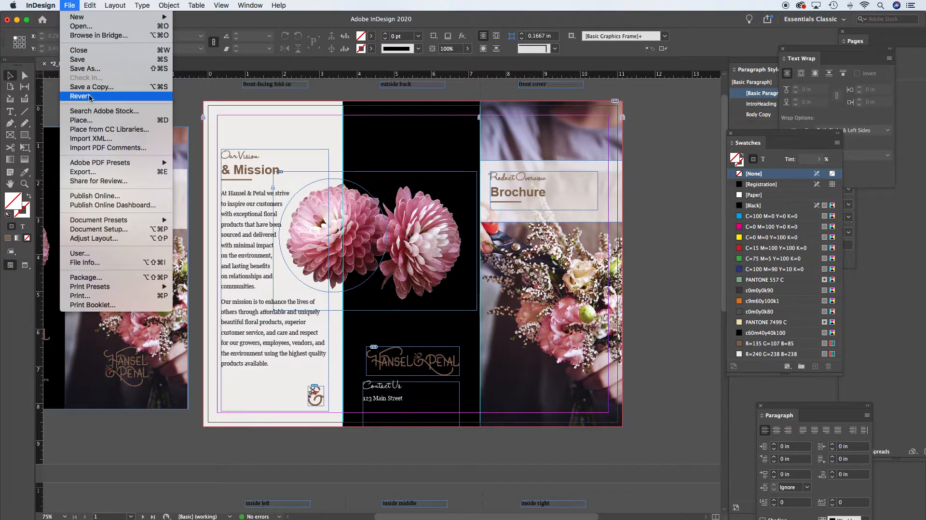
pyautogui.click(88, 121)
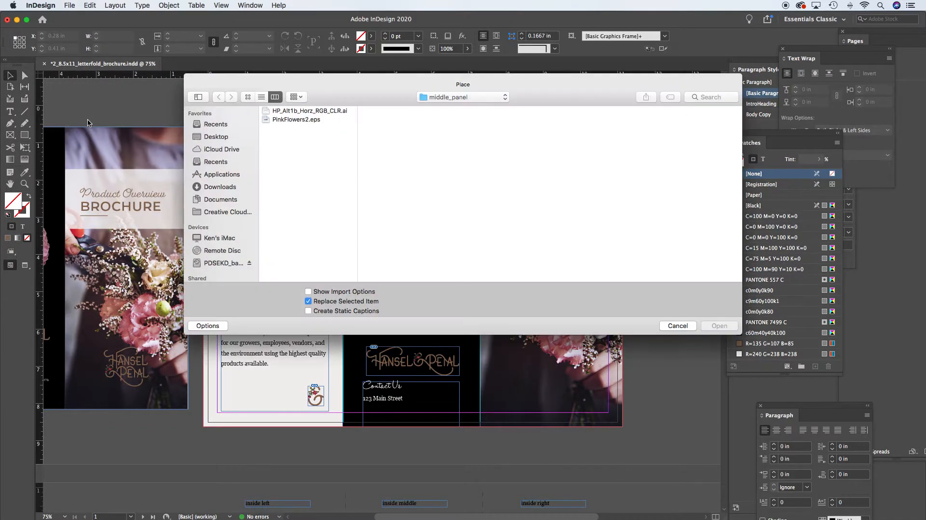
pyautogui.click(462, 97)
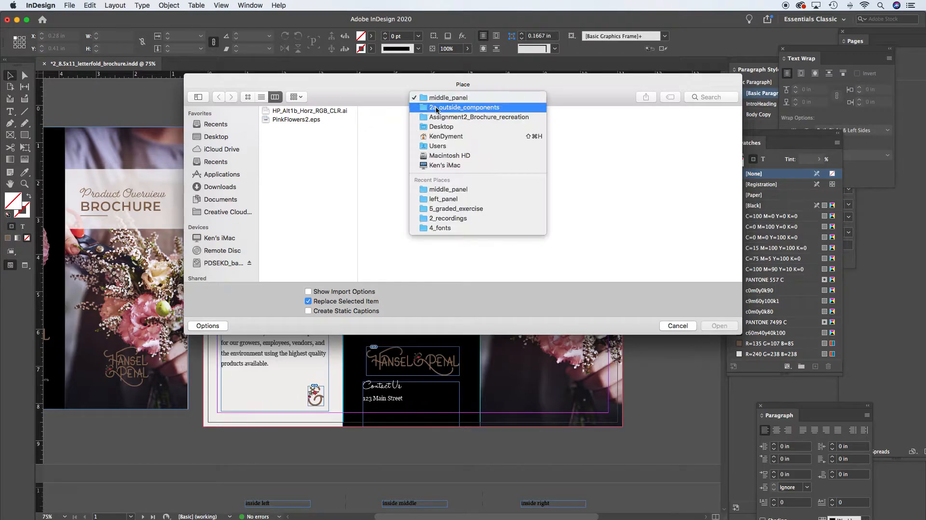
pyautogui.click(443, 108)
pyautogui.click(486, 130)
pyautogui.click(586, 111)
pyautogui.click(720, 325)
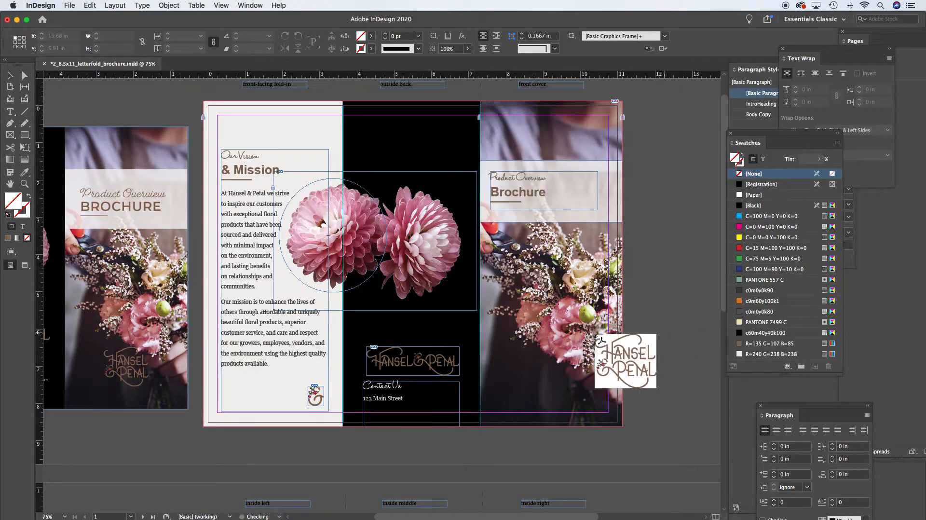
pyautogui.click(517, 340)
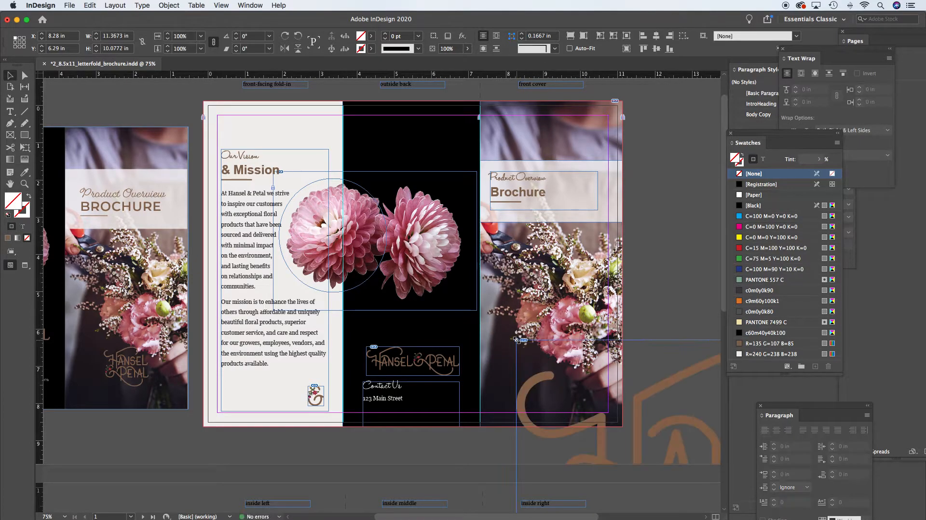
# Step: Scale the placed cover logo down proportionally to about 1.65 by 1.47 in
pyautogui.press('super+minus')
pyautogui.press('super+minus')
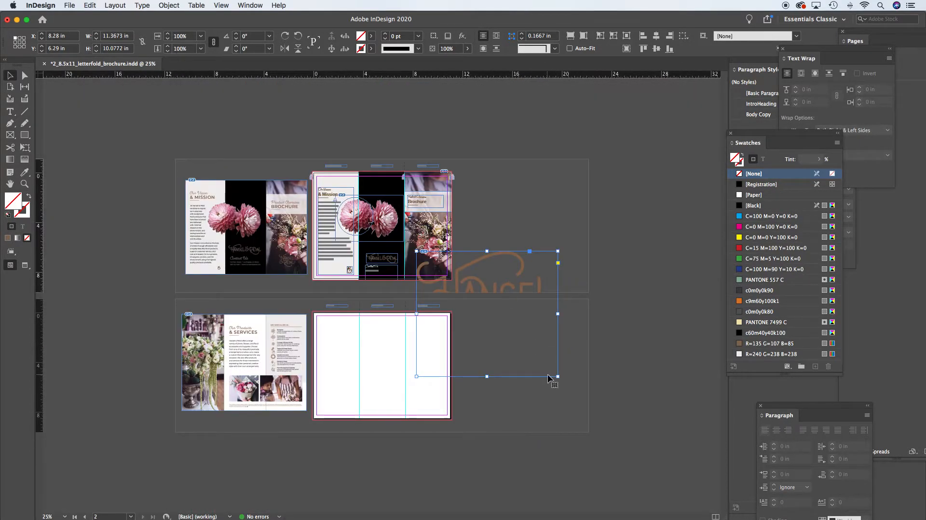
pyautogui.moveTo(558, 376); pyautogui.dragTo(443, 275)
pyautogui.moveTo(413, 242); pyautogui.dragTo(542, 324)
pyautogui.moveTo(260, 269); pyautogui.dragTo(514, 378)
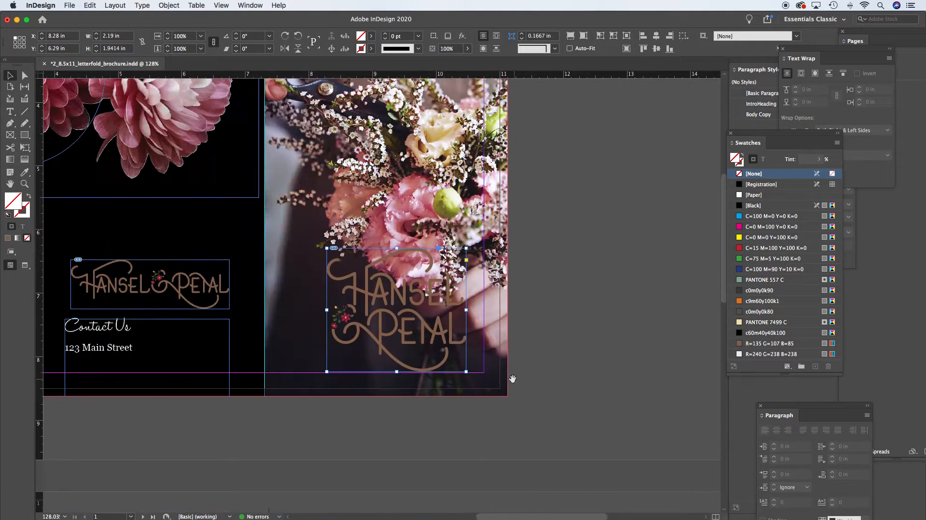
pyautogui.press('super+equal')
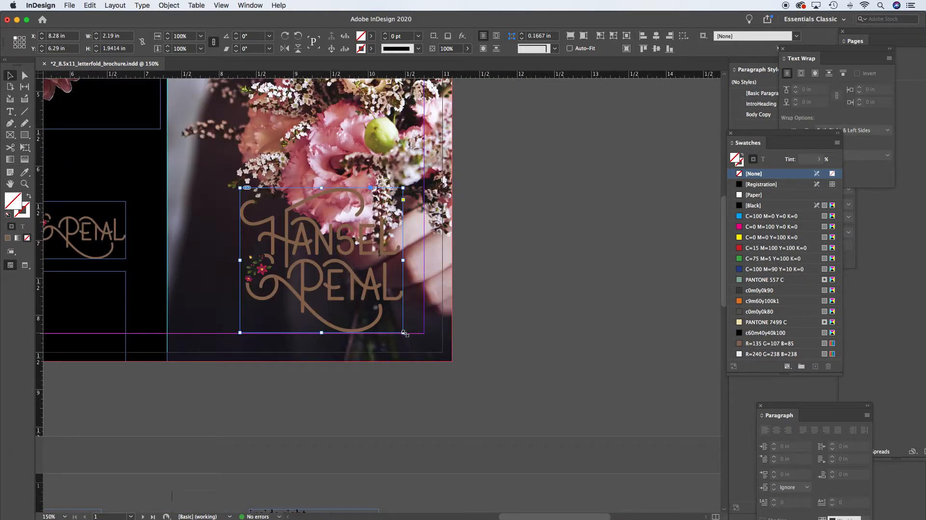
pyautogui.moveTo(403, 332); pyautogui.dragTo(363, 296)
# Step: Lower the stacked logo on the front cover to about Y 6.68 in and deselect it
pyautogui.press('super+minus')
pyautogui.press('super+minus')
pyautogui.press('super+minus')
pyautogui.hscroll(-5, 383, 283)
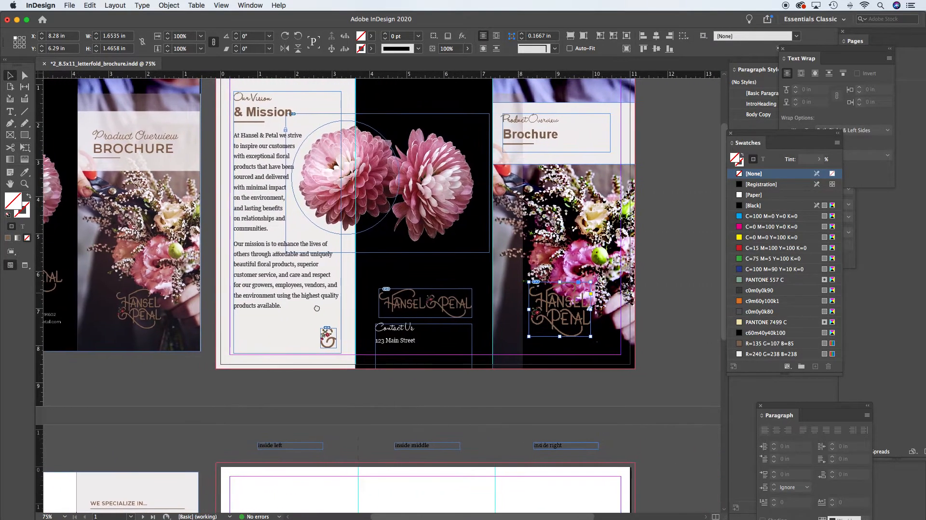
pyautogui.hscroll(1, 318, 308)
pyautogui.moveTo(537, 323); pyautogui.dragTo(537, 337)
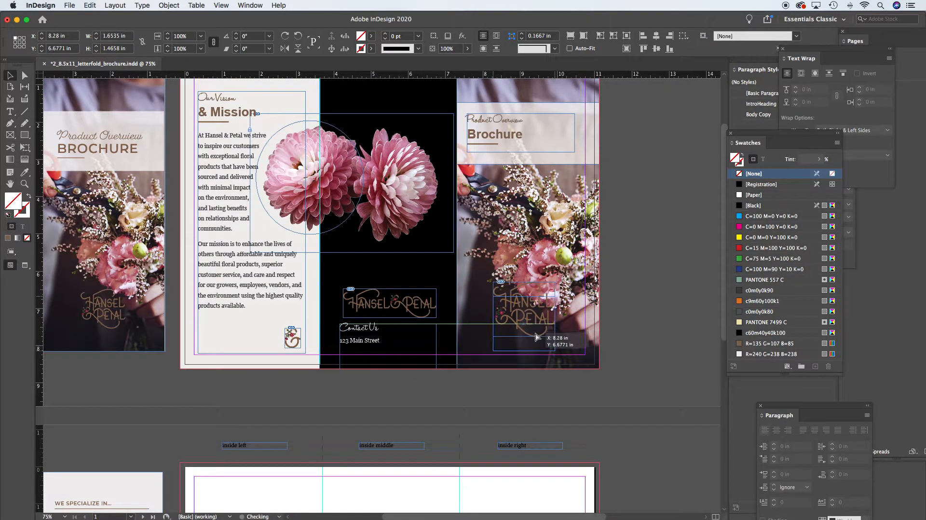
pyautogui.click(654, 306)
# Step: Compare the cover logo with the sample, shrink it to about 1.32 by 1.17 in, and reposition it near X 8.55, Y 6.86 in
pyautogui.hscroll(-5, 675, 321)
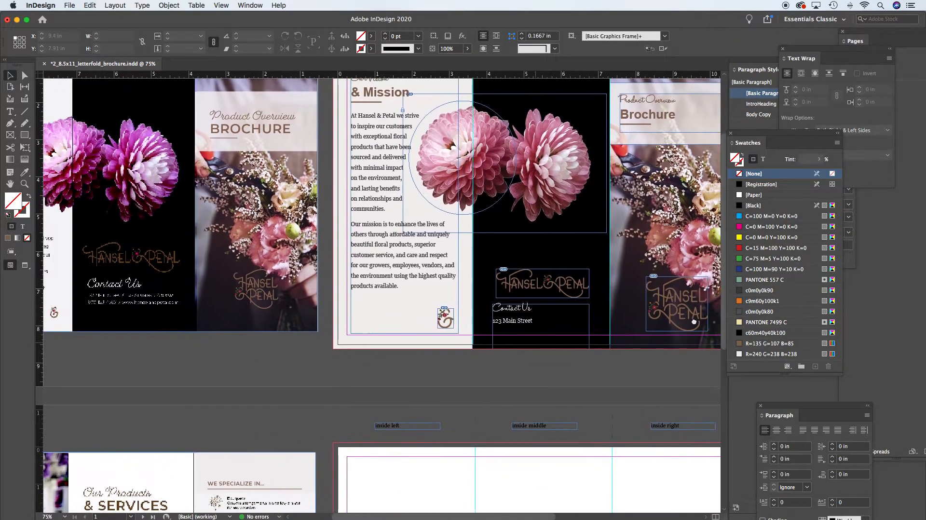
pyautogui.hscroll(7, 693, 322)
pyautogui.scroll(1, 693, 321)
pyautogui.click(465, 352)
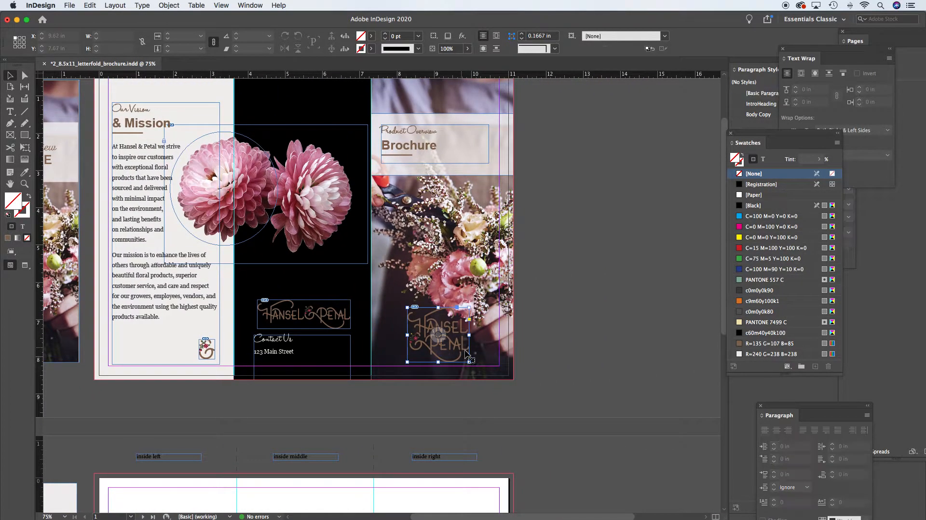
pyautogui.moveTo(469, 362); pyautogui.dragTo(463, 356)
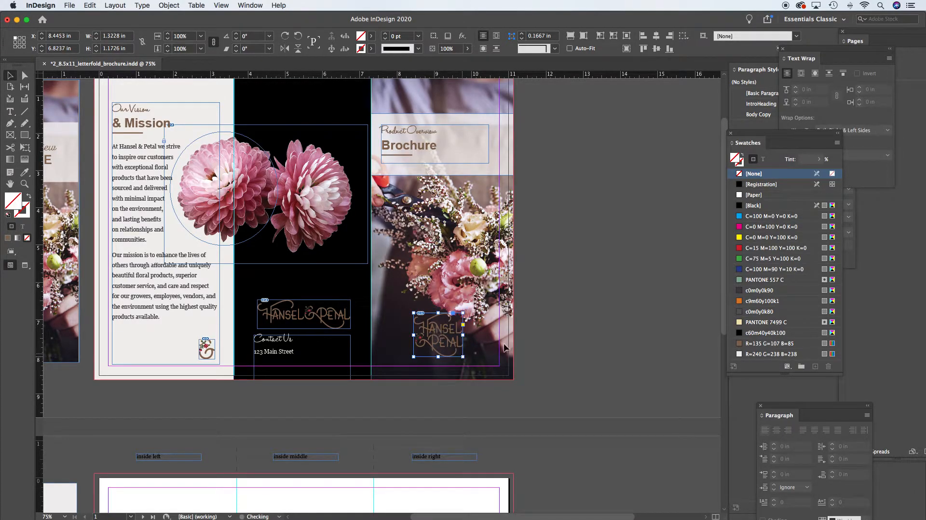
pyautogui.click(588, 323)
pyautogui.moveTo(408, 336); pyautogui.dragTo(478, 341)
pyautogui.click(592, 327)
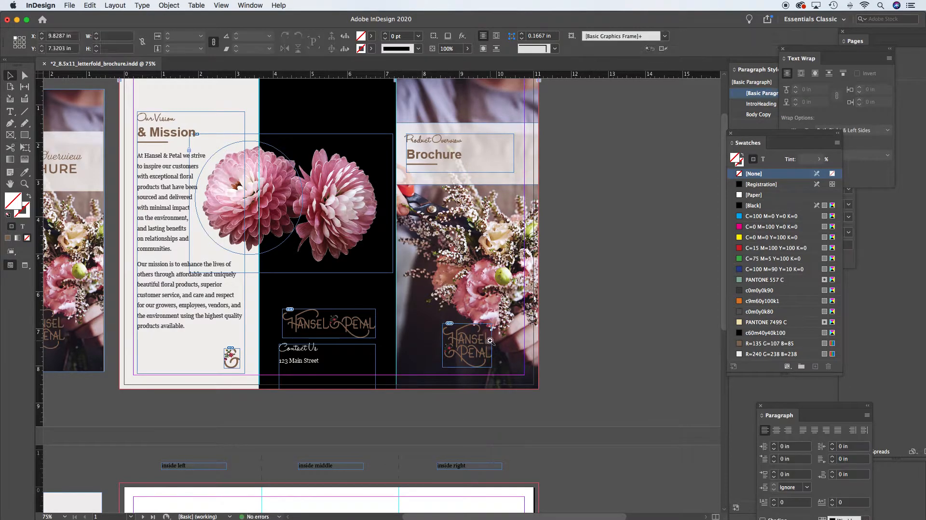
# Step: Draw a helper rectangle about 3.7 in wide from the fold to the cover's trim edge and place a vertical guide through its center
pyautogui.keyDown('super'); pyautogui.click(490, 340); pyautogui.keyUp('super')
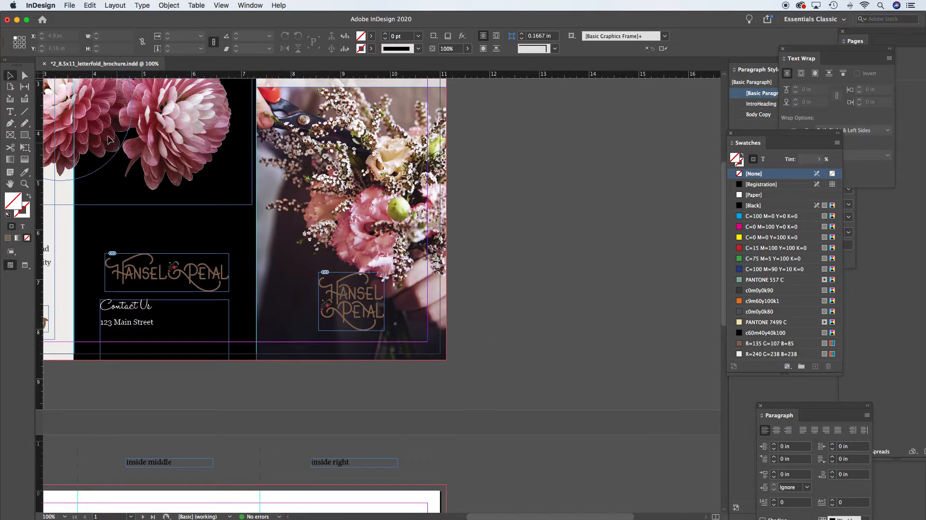
pyautogui.click(26, 137)
pyautogui.moveTo(256, 236); pyautogui.dragTo(440, 274)
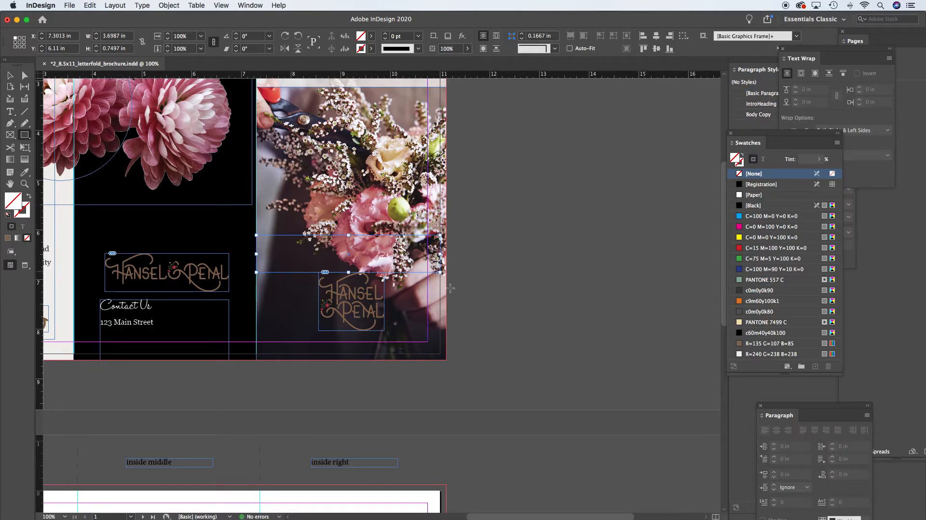
pyautogui.click(11, 76)
pyautogui.moveTo(40, 260); pyautogui.dragTo(349, 267)
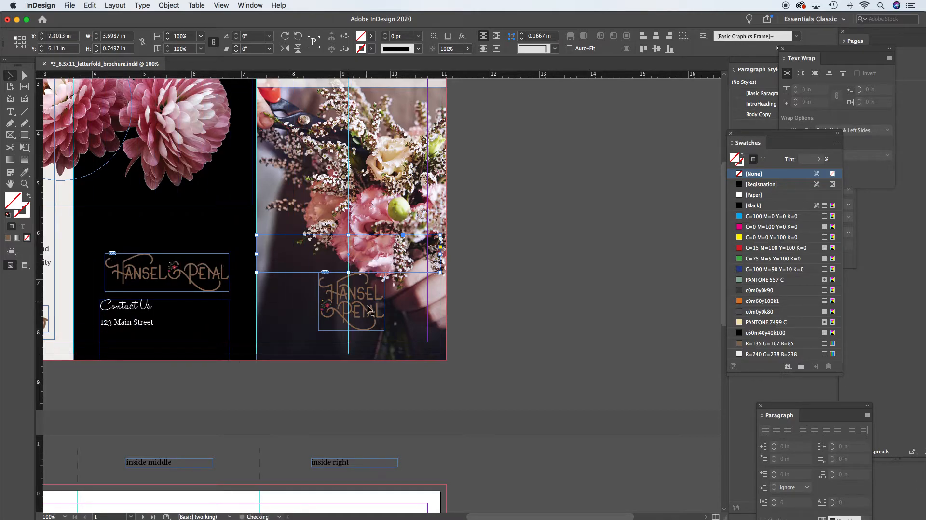
# Step: Nudge the cover logo left to about X 8.50 in so it is centered on the vertical guide
pyautogui.click(365, 310)
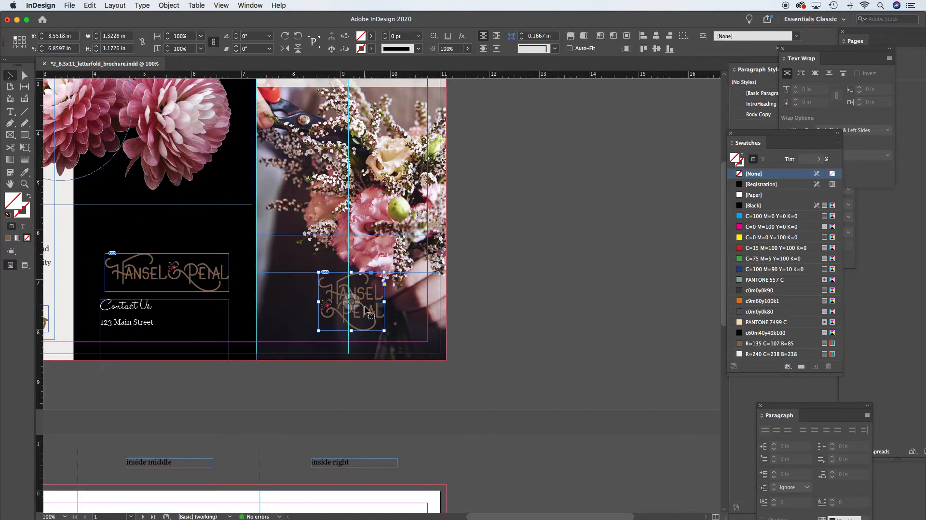
pyautogui.press('Left')
pyautogui.press('Left')
pyautogui.press('Left')
pyautogui.press('Left')
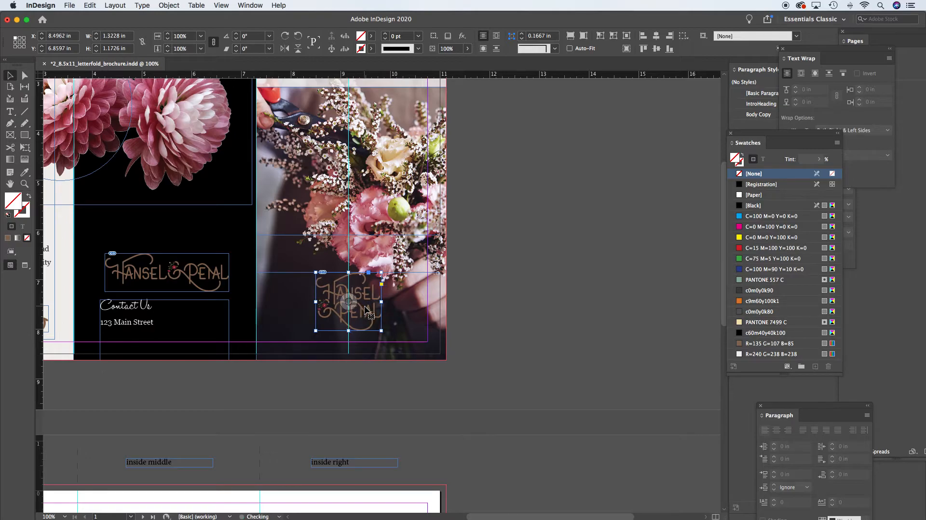
# Step: Delete the helper rectangle from the front cover and briefly preview the outside spread without guides or frame edges
pyautogui.click(418, 271)
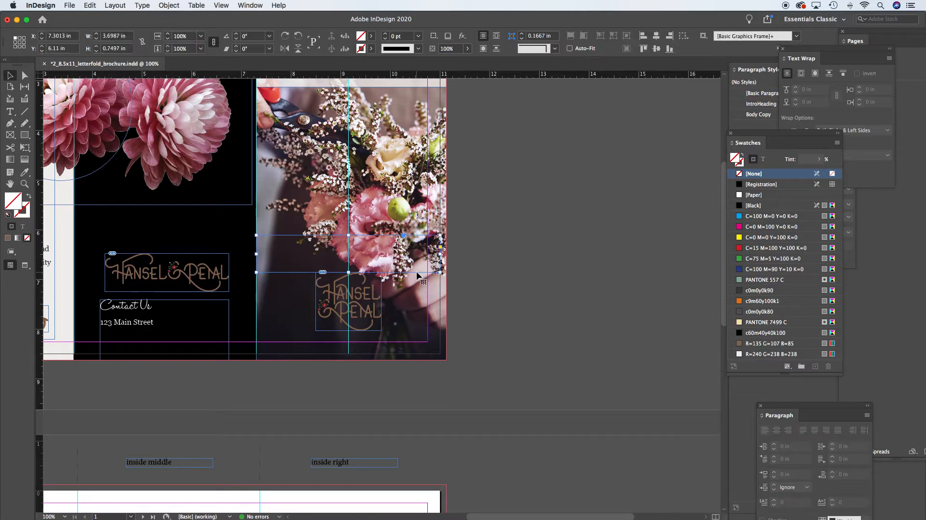
pyautogui.press('Delete')
pyautogui.keyDown('alt'); pyautogui.keyDown('super'); pyautogui.click(371, 290); pyautogui.keyUp('super'); pyautogui.keyUp('alt')
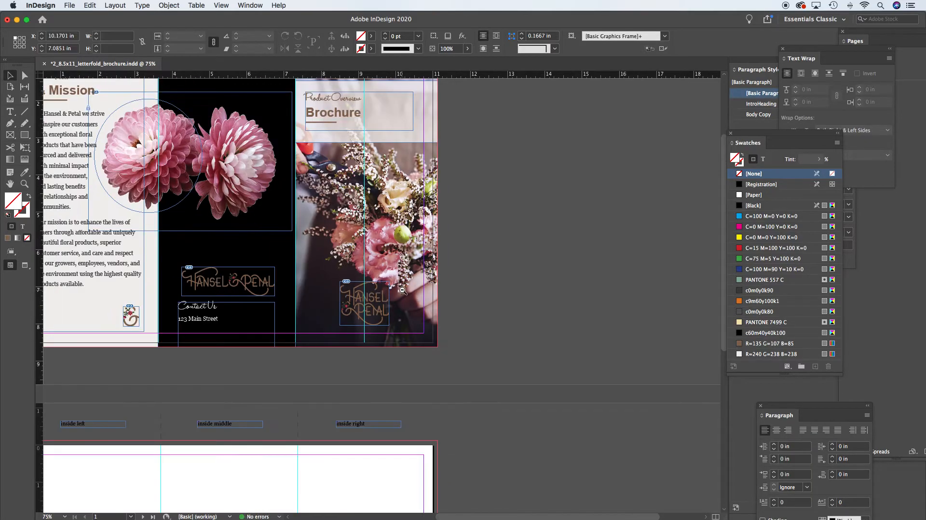
pyautogui.keyDown('alt'); pyautogui.keyDown('super'); pyautogui.click(403, 290); pyautogui.keyUp('super'); pyautogui.keyUp('alt')
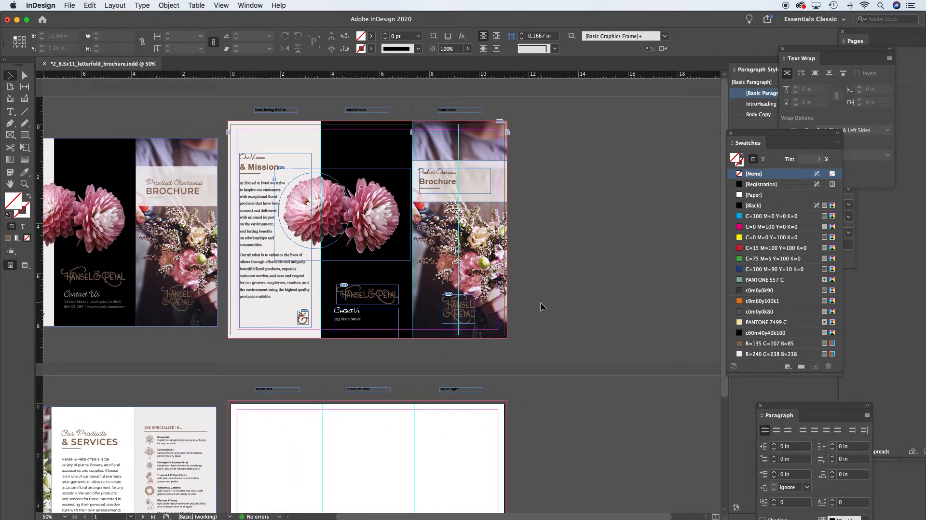
pyautogui.press('w')
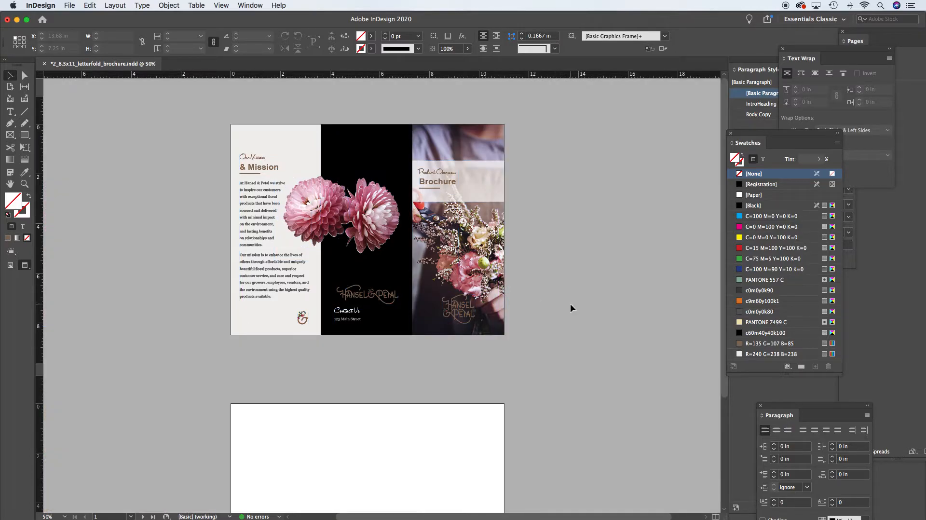
pyautogui.press('w')
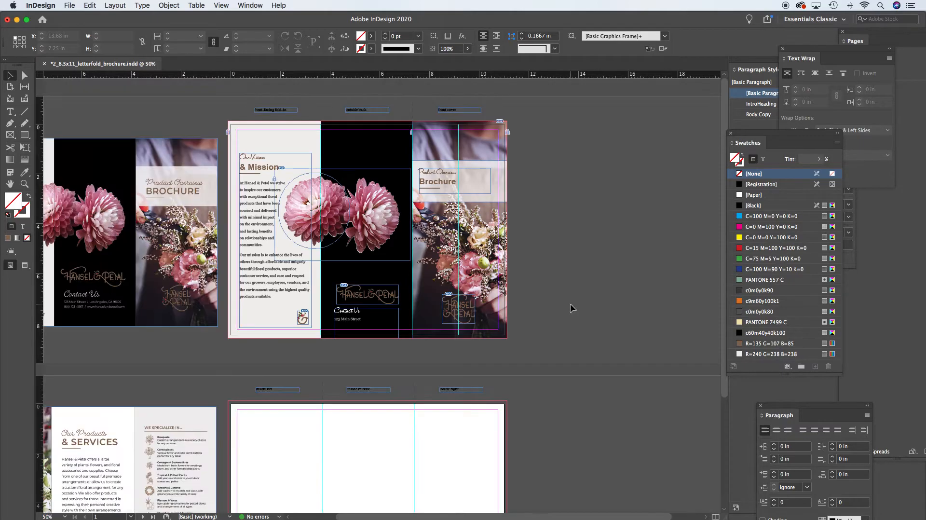
# Step: Examine the sample of the inside spread and the blank three-panel inside page beside it
pyautogui.scroll(-2, 388, 303)
pyautogui.scroll(-4, 389, 303)
pyautogui.hscroll(-3, 388, 303)
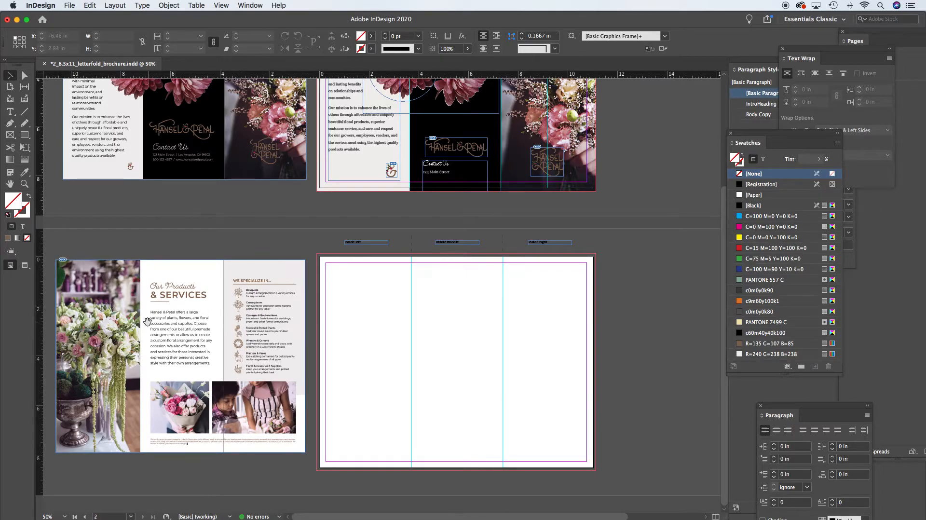
pyautogui.press('super+equal')
pyautogui.press('super+equal')
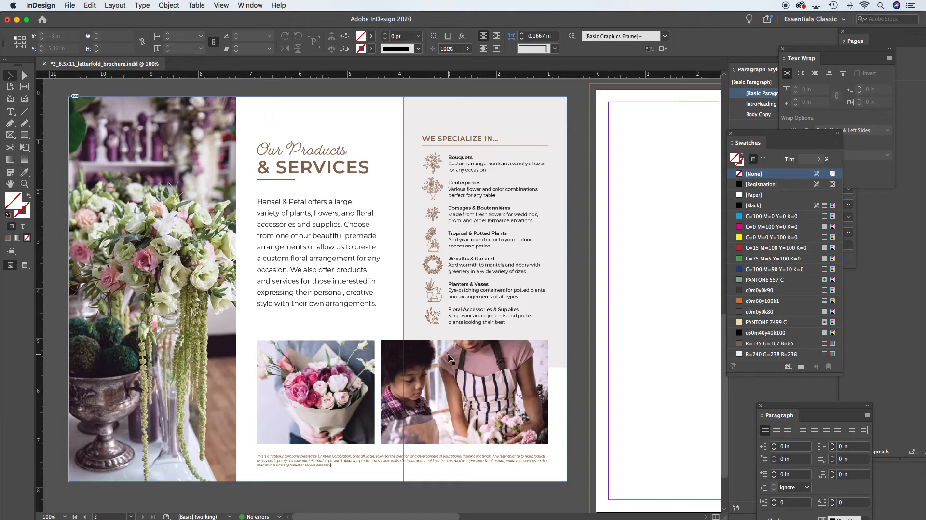
pyautogui.hscroll(3, 466, 343)
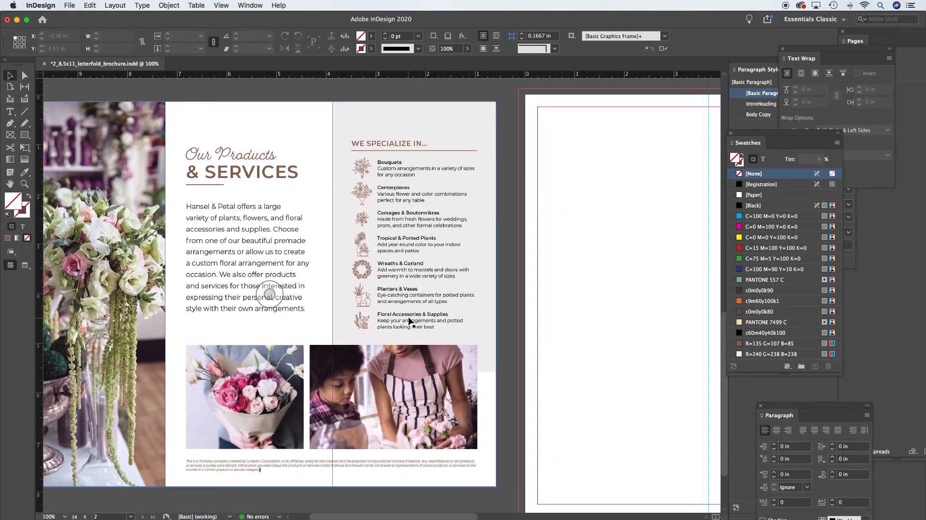
pyautogui.hscroll(2, 490, 269)
pyautogui.hscroll(5, 466, 266)
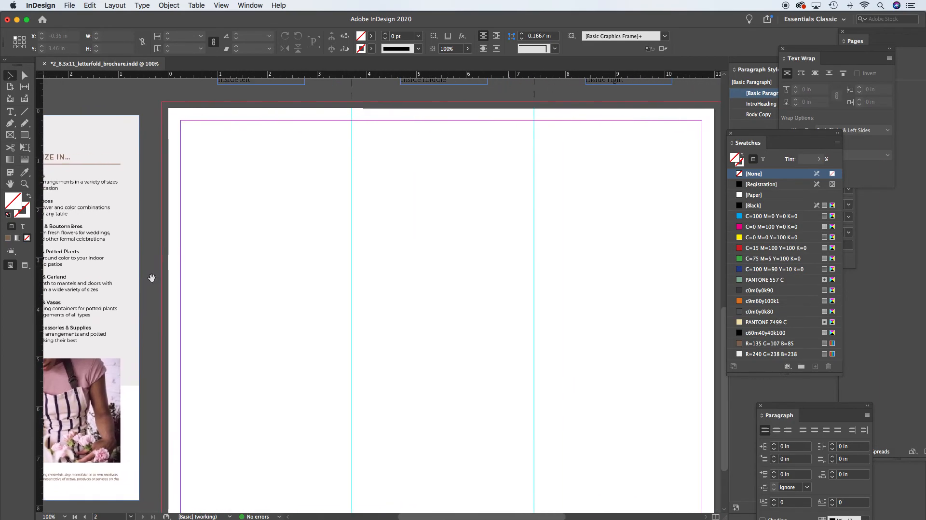
pyautogui.click(443, 250)
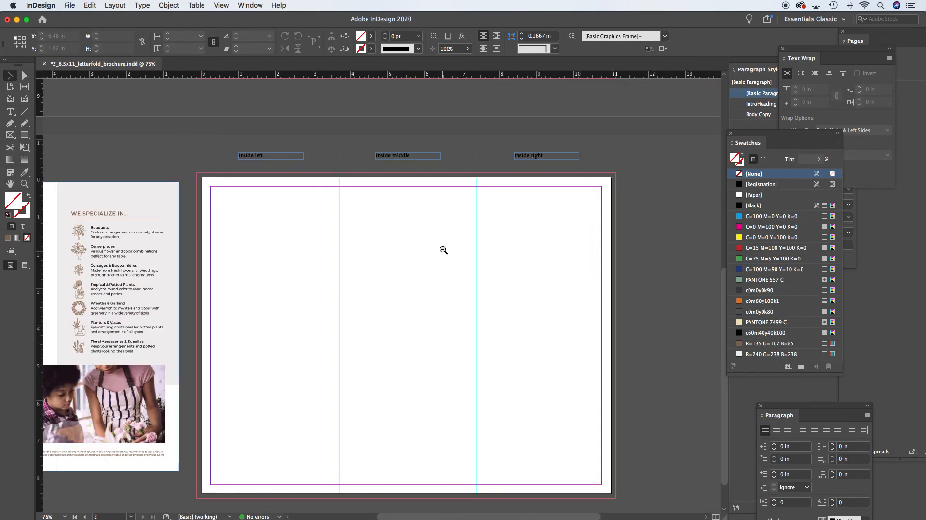
pyautogui.moveTo(312, 243); pyautogui.dragTo(460, 232)
# Step: Return to the outside spread, compare it with its sample, and preview it without guides or frame edges
pyautogui.scroll(10, 460, 232)
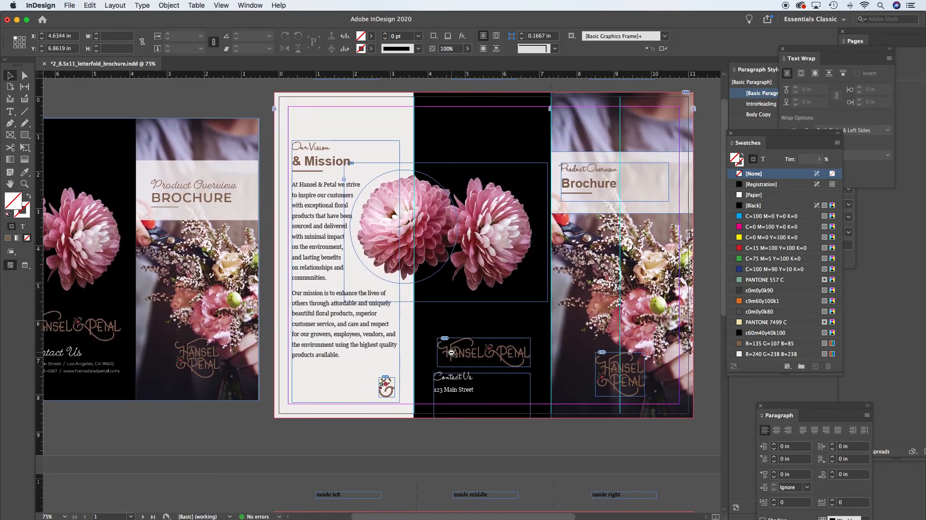
pyautogui.keyDown('alt'); pyautogui.keyDown('super'); pyautogui.click(452, 352); pyautogui.keyUp('super'); pyautogui.keyUp('alt')
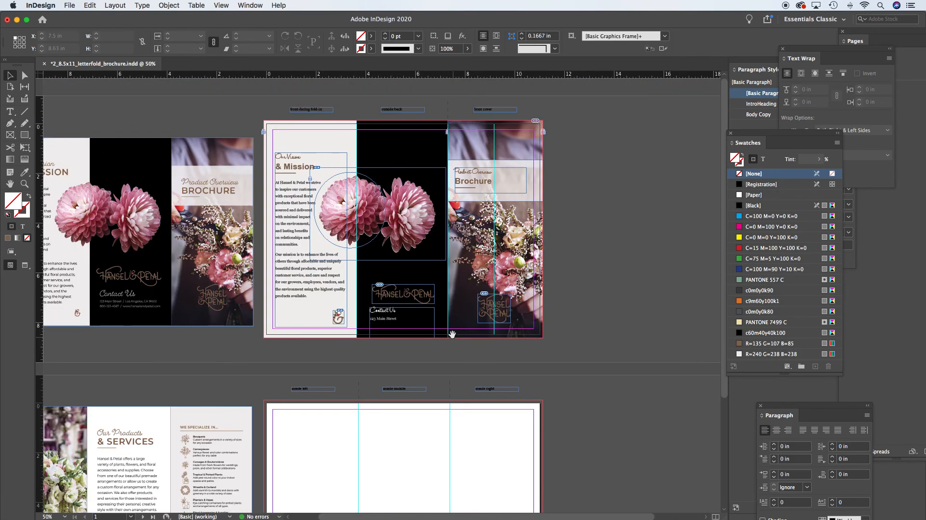
pyautogui.moveTo(456, 340); pyautogui.dragTo(510, 340)
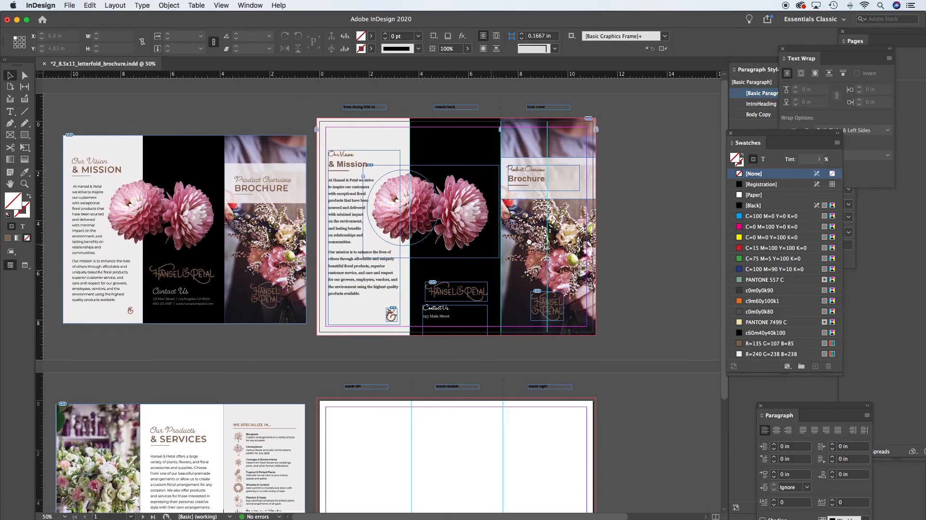
pyautogui.press('w')
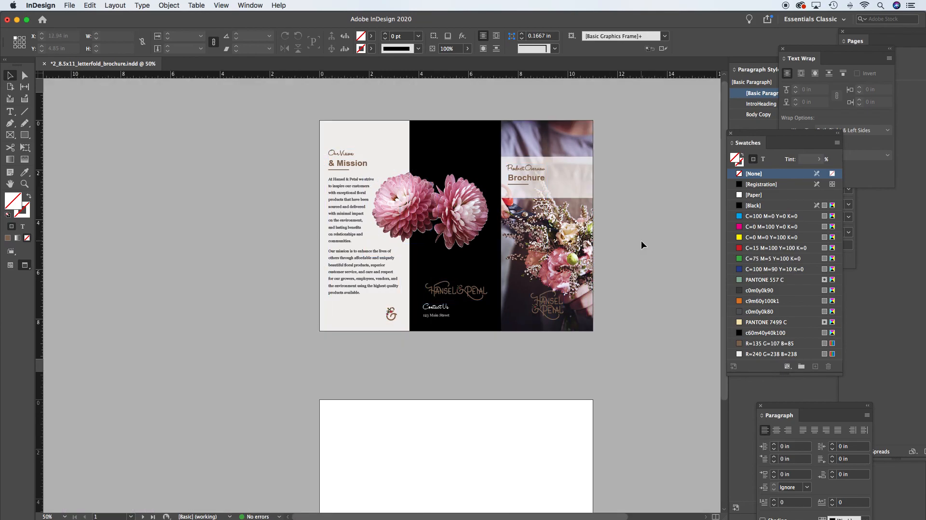